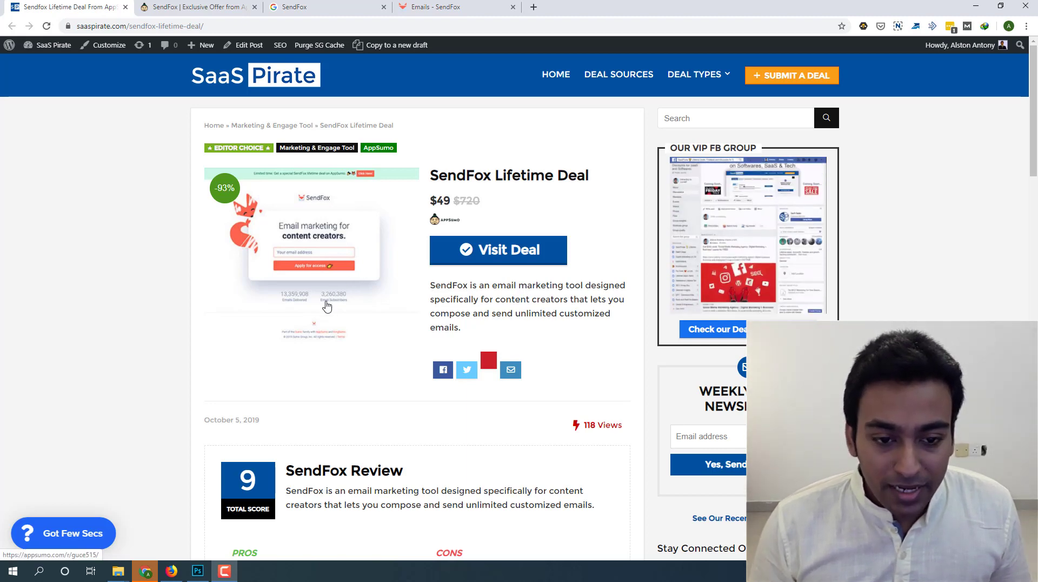
Read through the SendFox lifetime deal review on SaaS Pirate, including its pros, cons and feature list
{"action": "scroll", "coordinate": [333, 298], "scroll_direction": "down", "scroll_amount": 4}
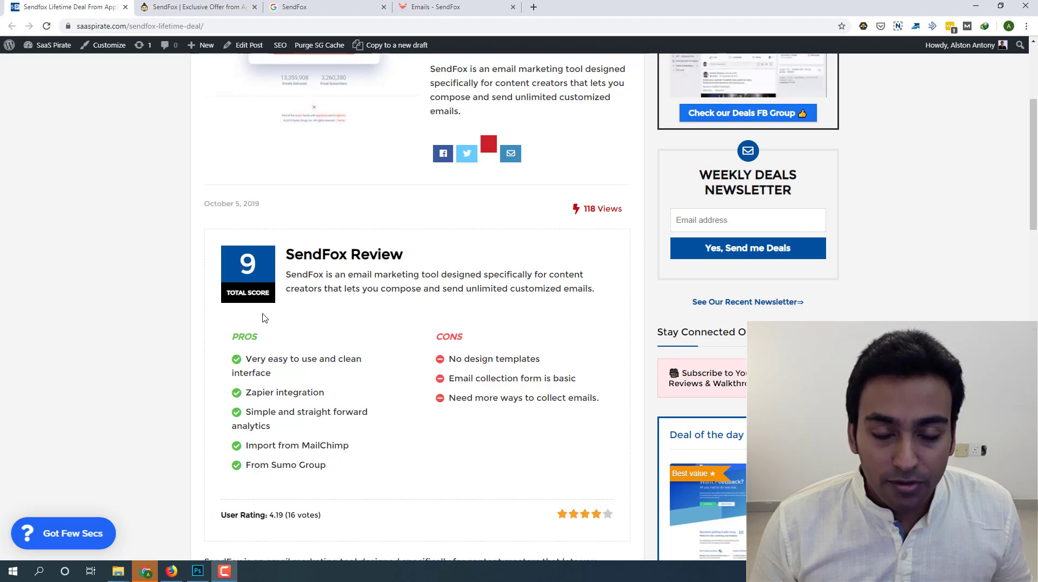
{"action": "scroll", "coordinate": [264, 316], "scroll_direction": "down", "scroll_amount": 3}
{"action": "scroll", "coordinate": [264, 318], "scroll_direction": "down", "scroll_amount": 2}
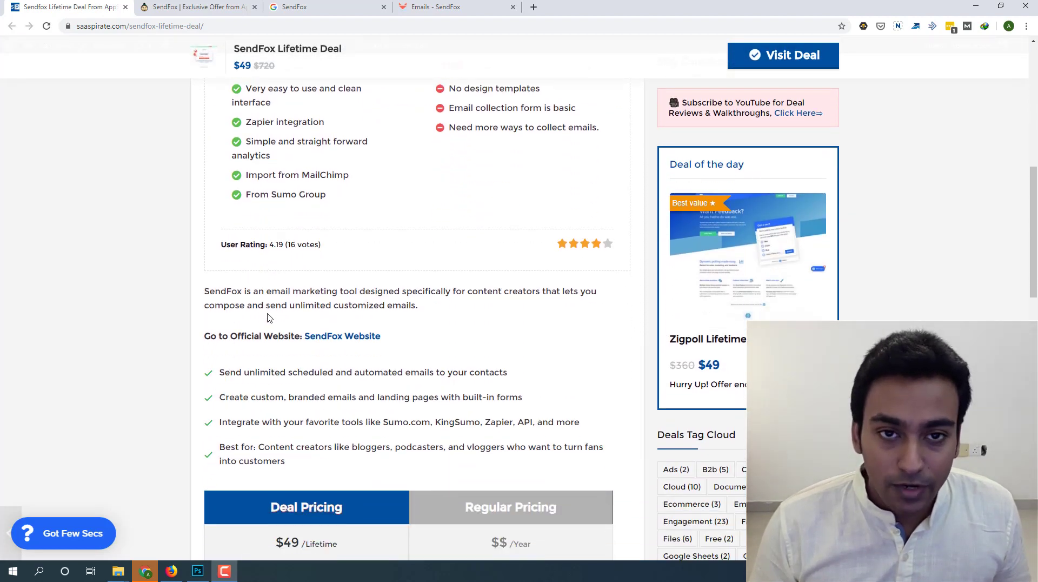
Compare the Single, Double and Multiple plans of the SendFox deal on AppSumo
{"action": "left_click", "coordinate": [219, 8]}
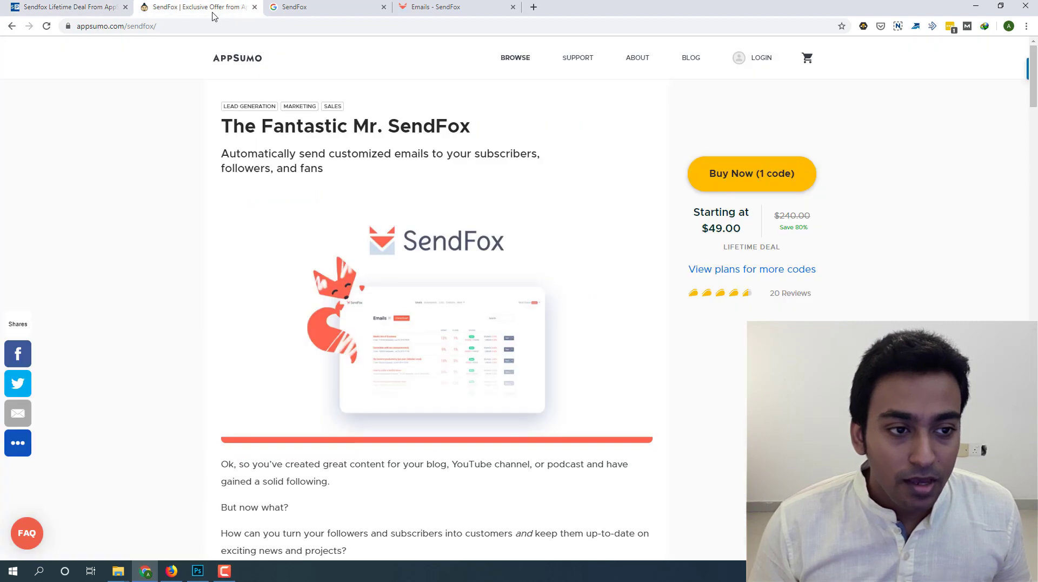
{"action": "left_click", "coordinate": [784, 273]}
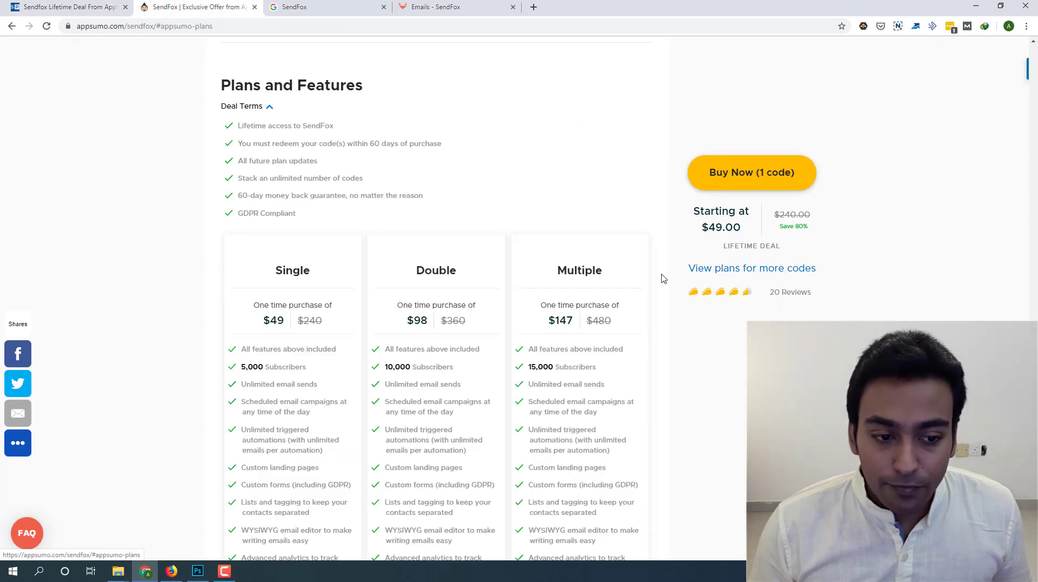
{"action": "scroll", "coordinate": [600, 284], "scroll_direction": "down", "scroll_amount": 2}
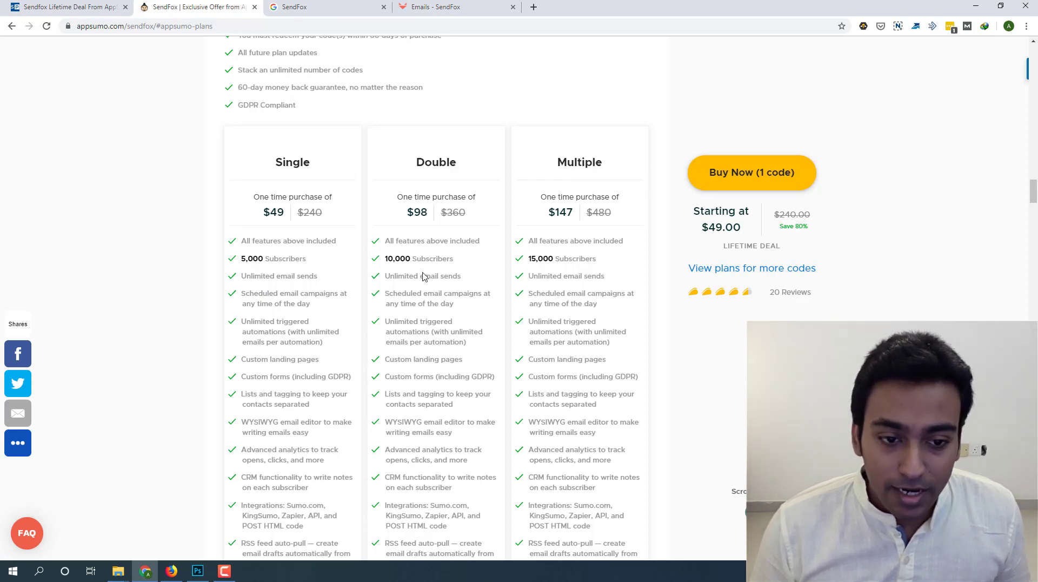
{"action": "scroll", "coordinate": [438, 274], "scroll_direction": "down", "scroll_amount": 3}
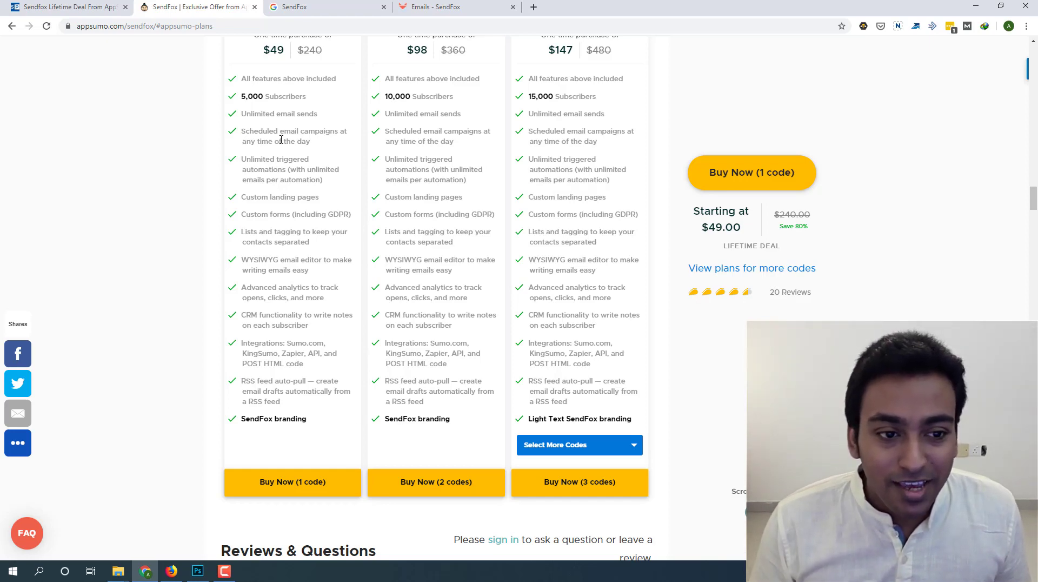
View the cached SendFox homepage, and look through the Account settings page from the SendFox dashboard
{"action": "left_click", "coordinate": [333, 5]}
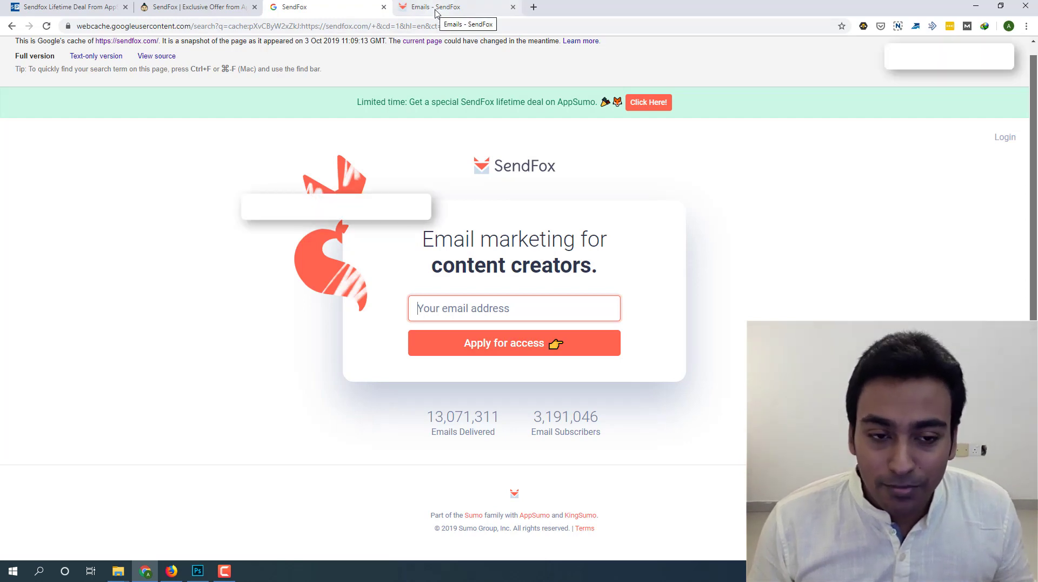
{"action": "left_click", "coordinate": [436, 10]}
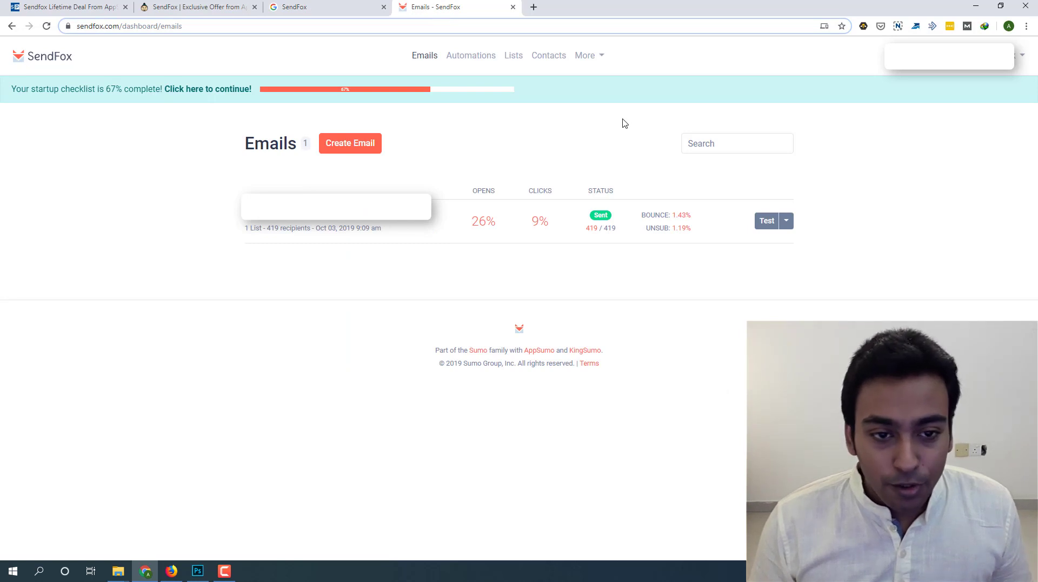
{"action": "left_click", "coordinate": [1019, 55]}
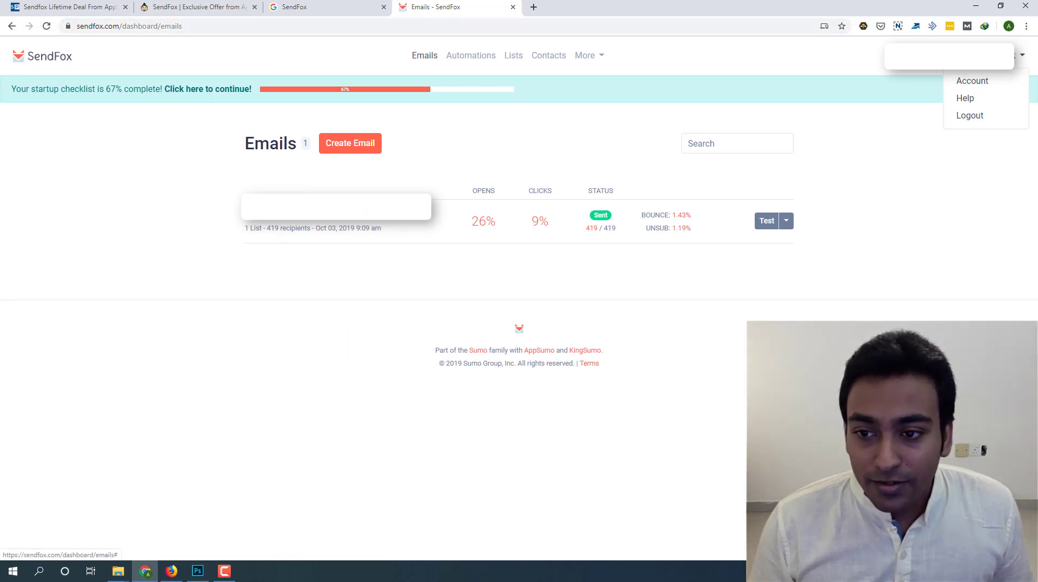
{"action": "left_click", "coordinate": [973, 81]}
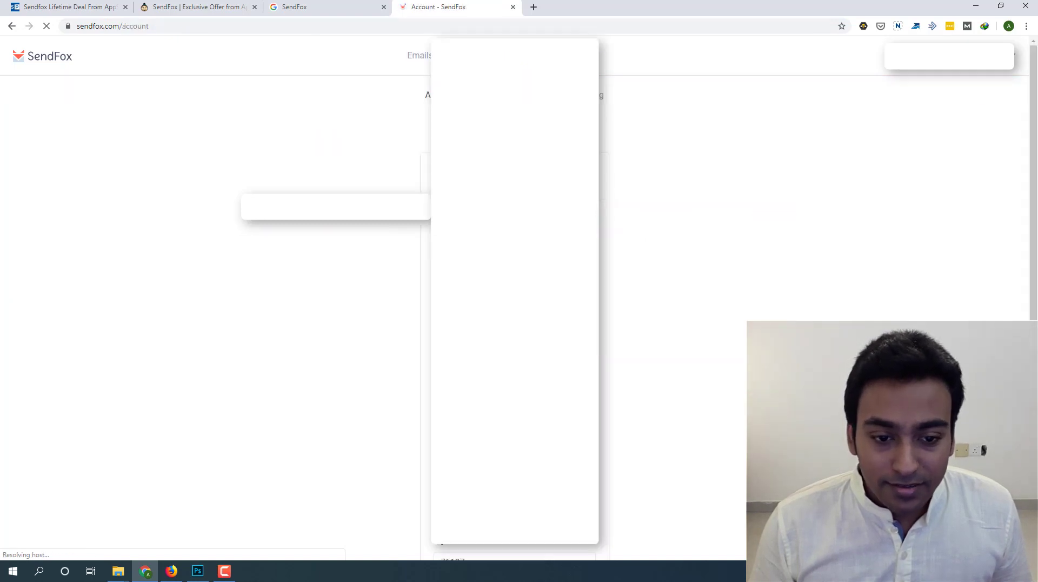
{"action": "scroll", "coordinate": [644, 296], "scroll_direction": "down", "scroll_amount": 3}
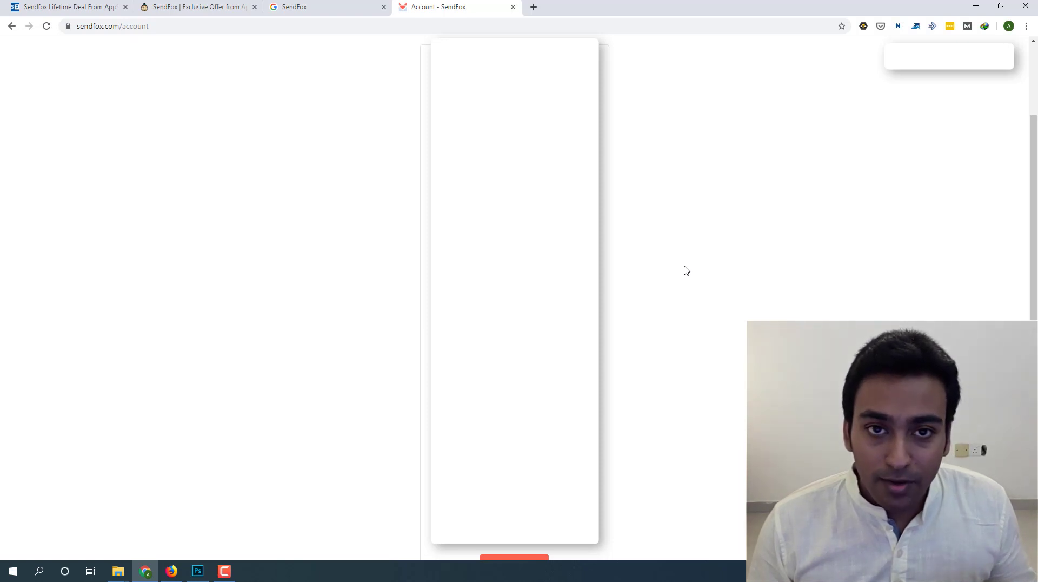
{"action": "scroll", "coordinate": [651, 373], "scroll_direction": "down", "scroll_amount": 3}
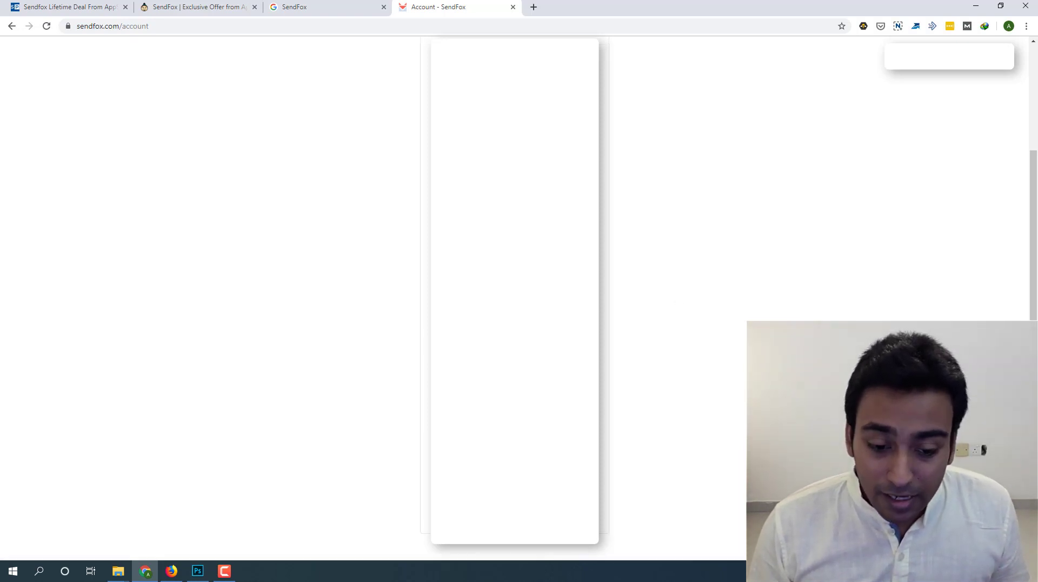
{"action": "scroll", "coordinate": [773, 310], "scroll_direction": "up", "scroll_amount": 5}
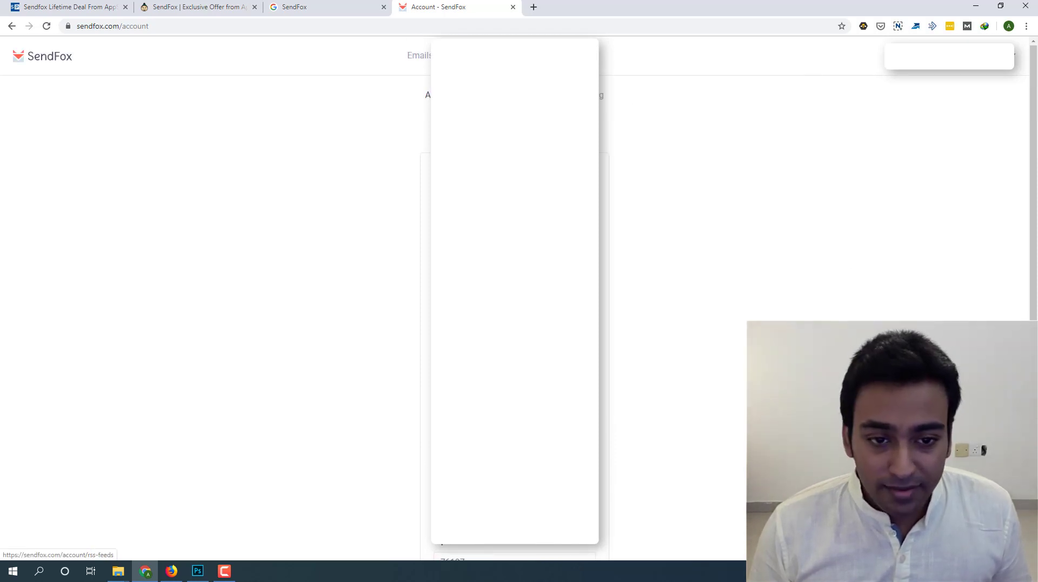
Examine the RSS Feeds settings and the API page with its tokens, clients and endpoints
{"action": "left_click", "coordinate": [567, 95]}
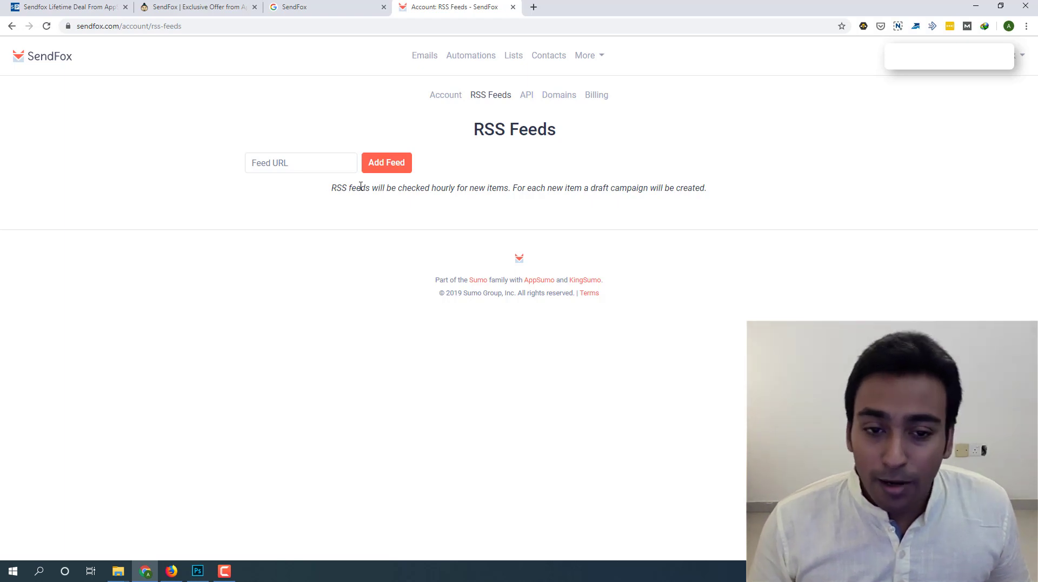
{"action": "left_click", "coordinate": [526, 97]}
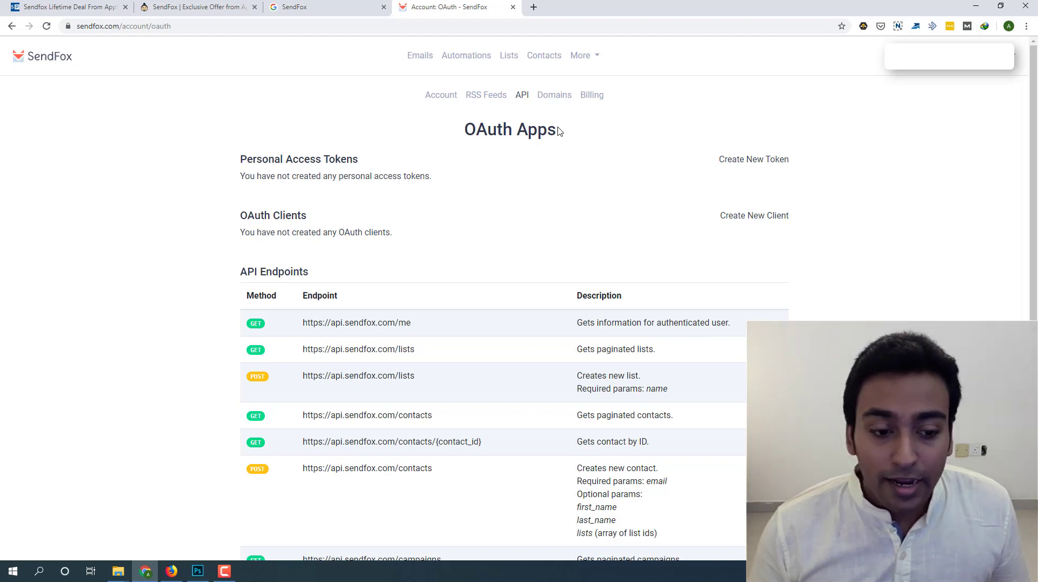
{"action": "scroll", "coordinate": [483, 238], "scroll_direction": "down", "scroll_amount": 2}
{"action": "scroll", "coordinate": [485, 238], "scroll_direction": "up", "scroll_amount": 2}
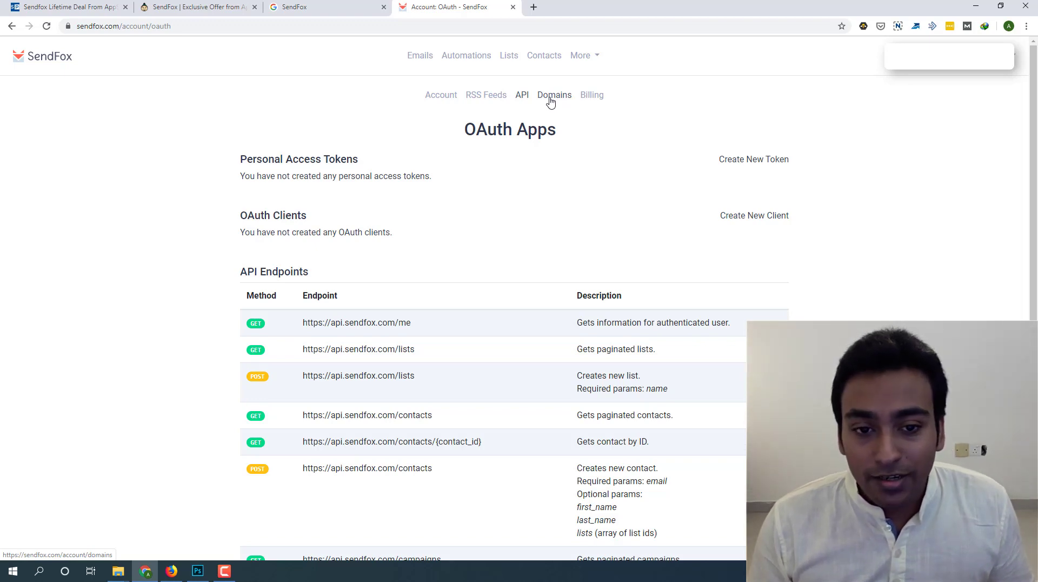
Examine the account's Domains settings, including the domain entry field, and its Billing plan page
{"action": "left_click", "coordinate": [550, 101]}
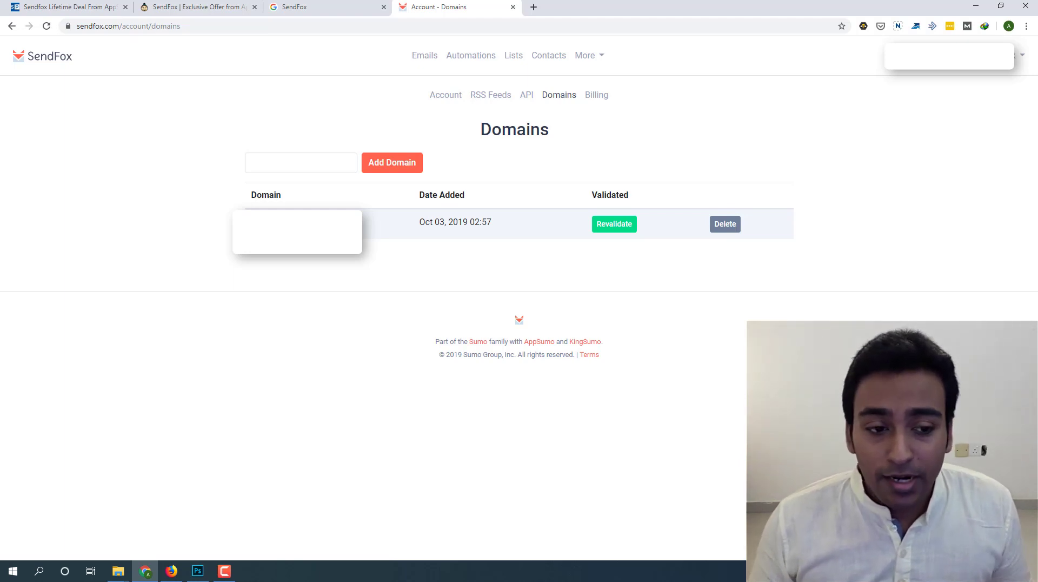
{"action": "left_click", "coordinate": [274, 166]}
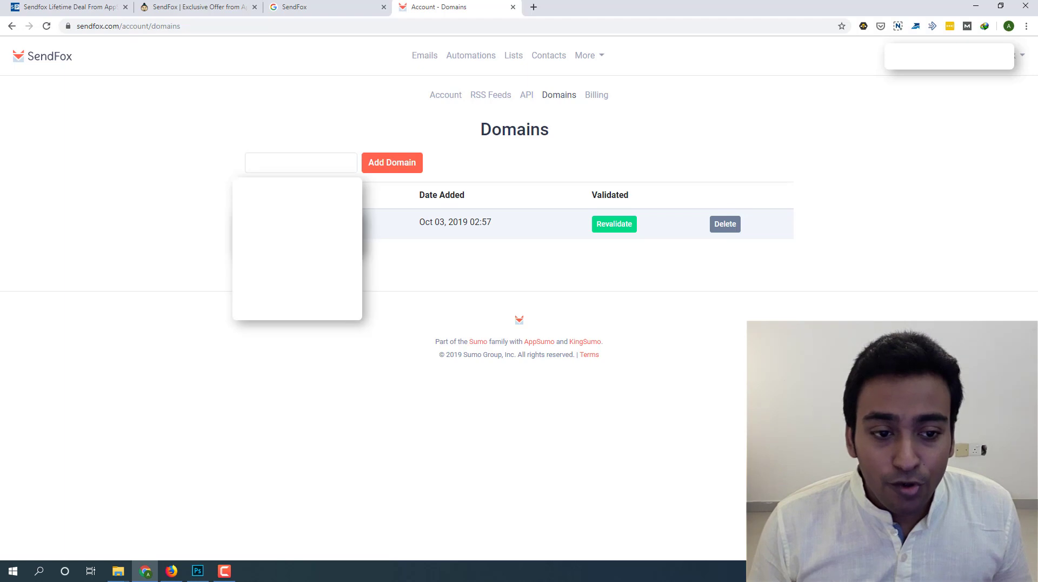
{"action": "left_click", "coordinate": [274, 166]}
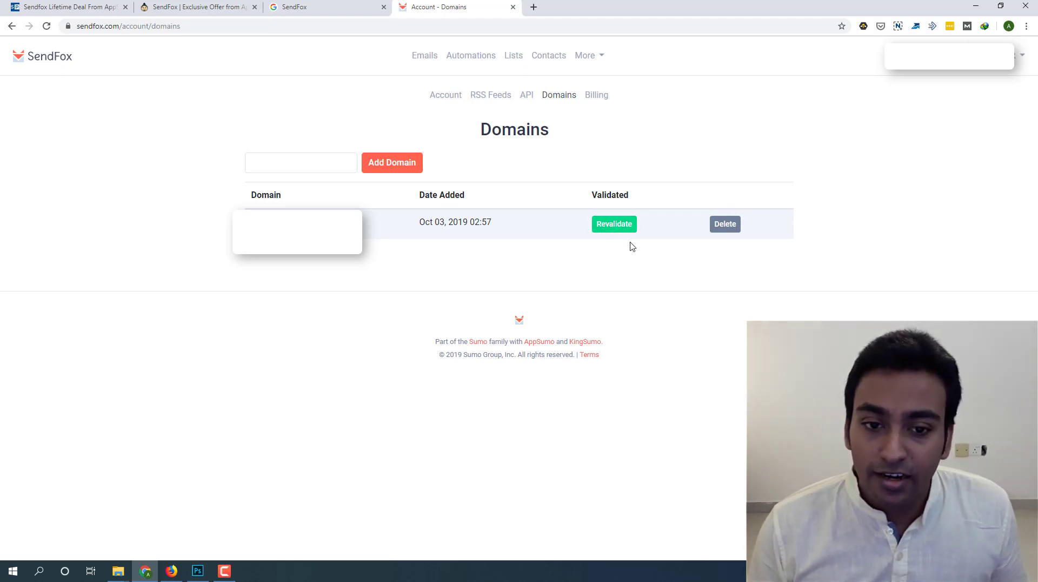
{"action": "left_click", "coordinate": [595, 97]}
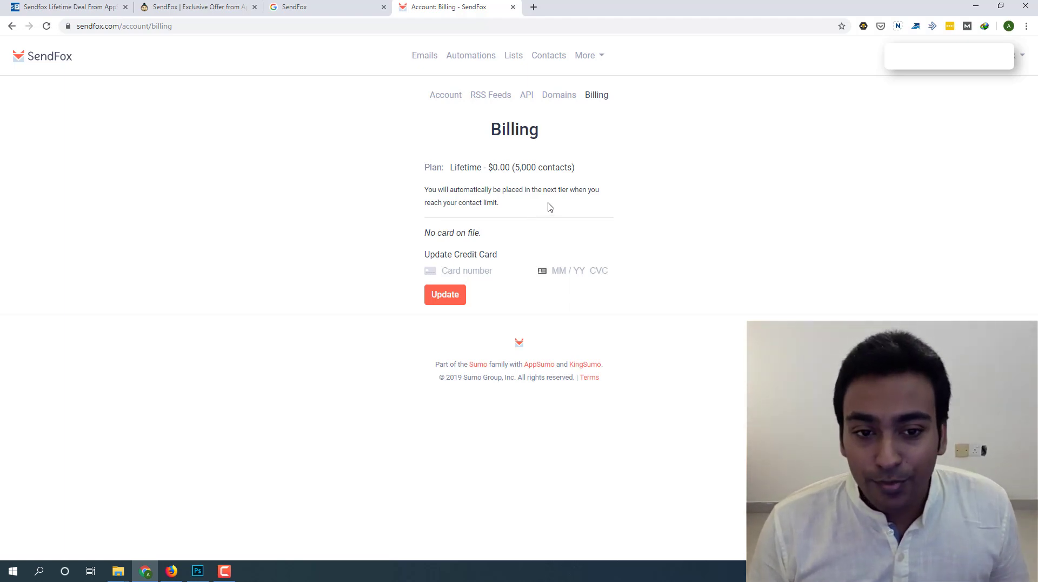
Check the account menu's options and view the Instant Answers in the help widget, leaving both closed
{"action": "left_click", "coordinate": [1019, 55]}
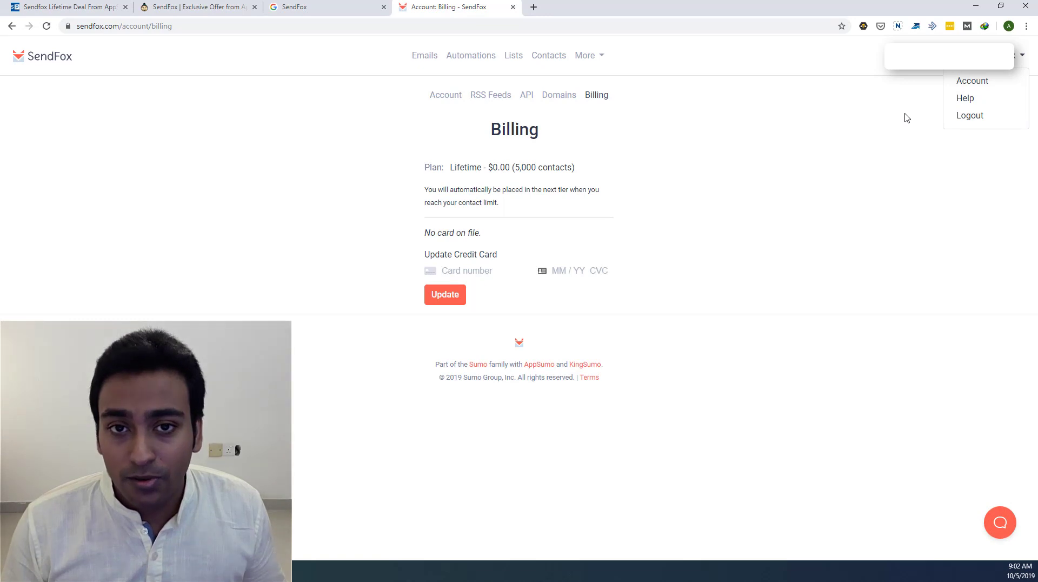
{"action": "left_click", "coordinate": [906, 116]}
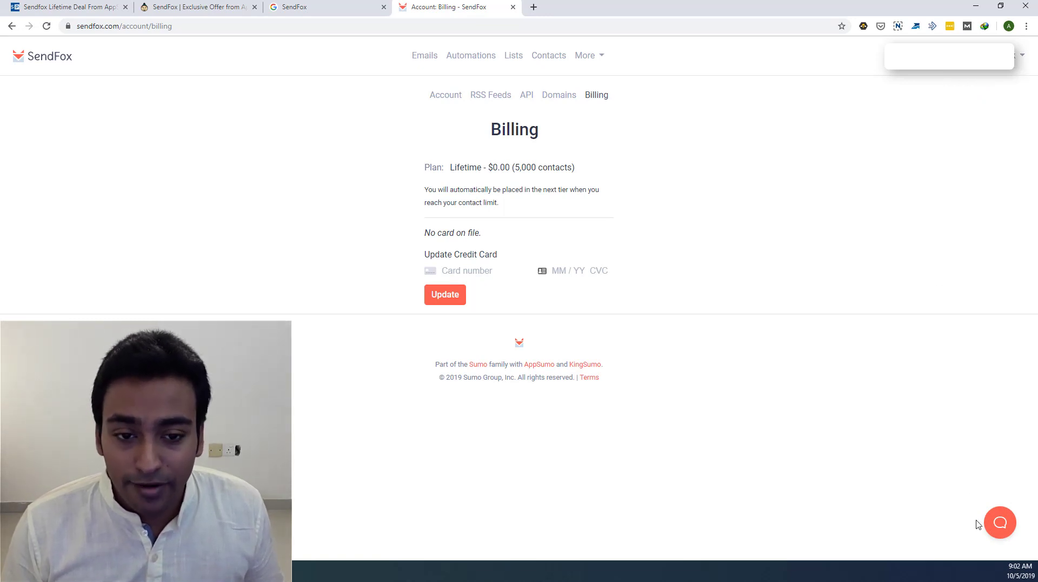
{"action": "left_click", "coordinate": [998, 534]}
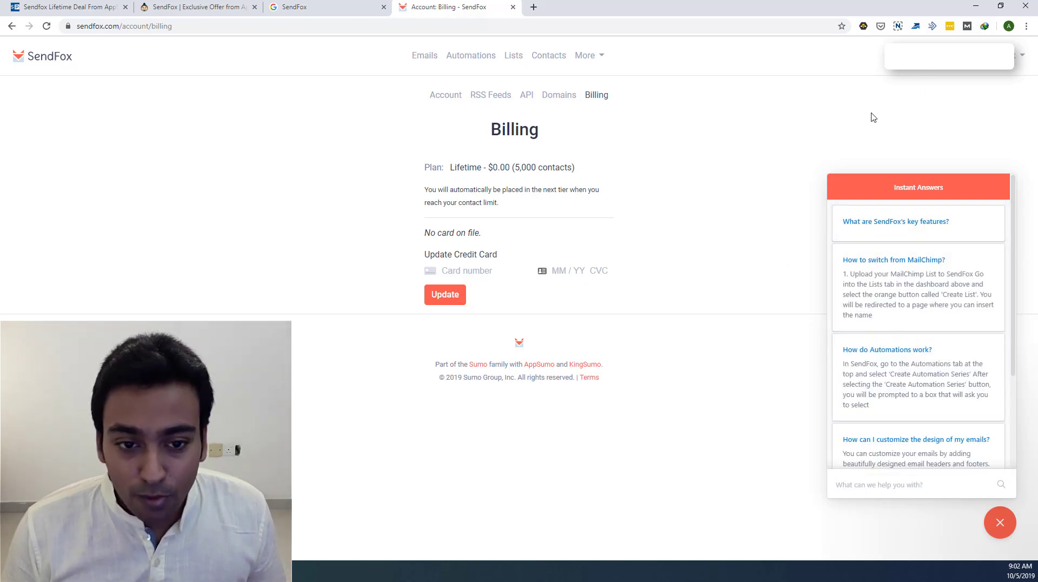
{"action": "left_click", "coordinate": [1003, 514]}
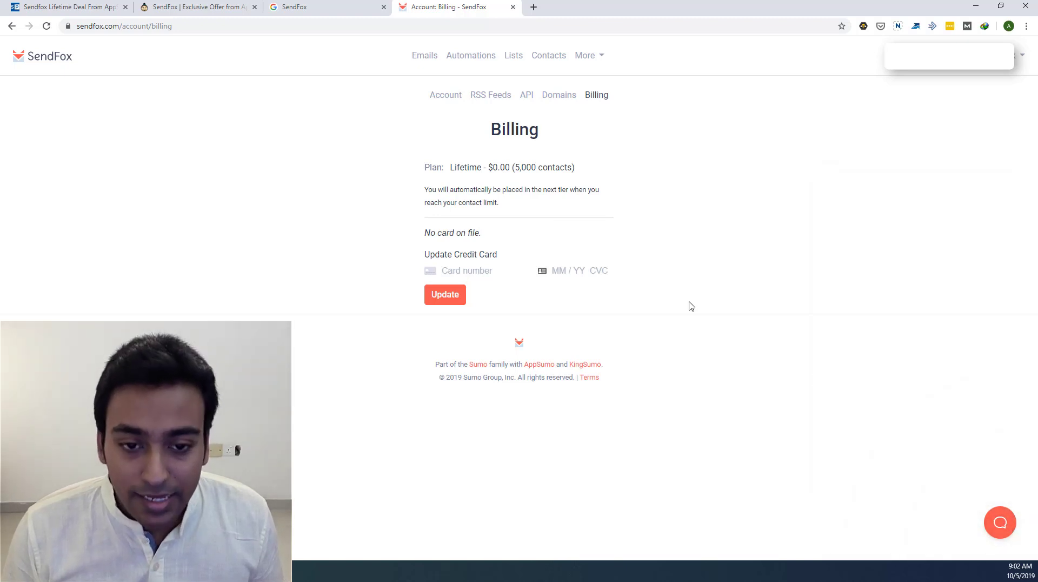
Review the tasks on the SendFox startup checklist and return to the Emails dashboard
{"action": "left_click", "coordinate": [19, 60]}
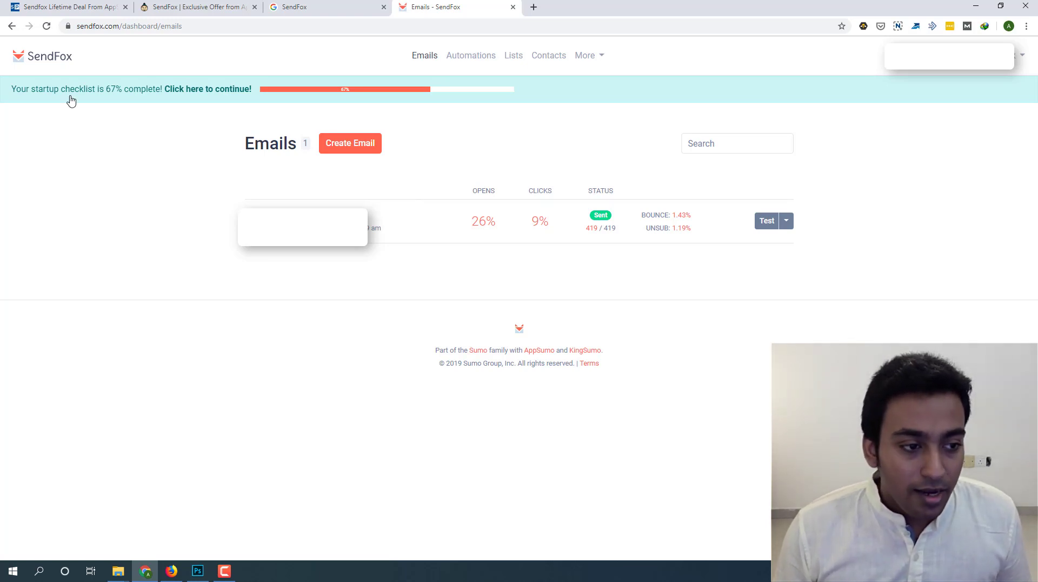
{"action": "left_click", "coordinate": [115, 93]}
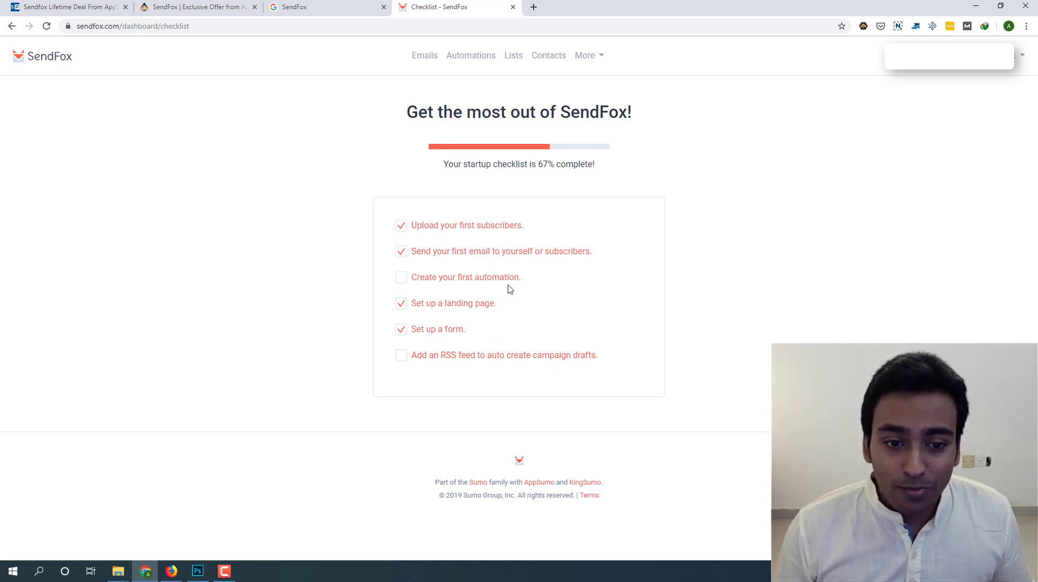
{"action": "left_click", "coordinate": [11, 26]}
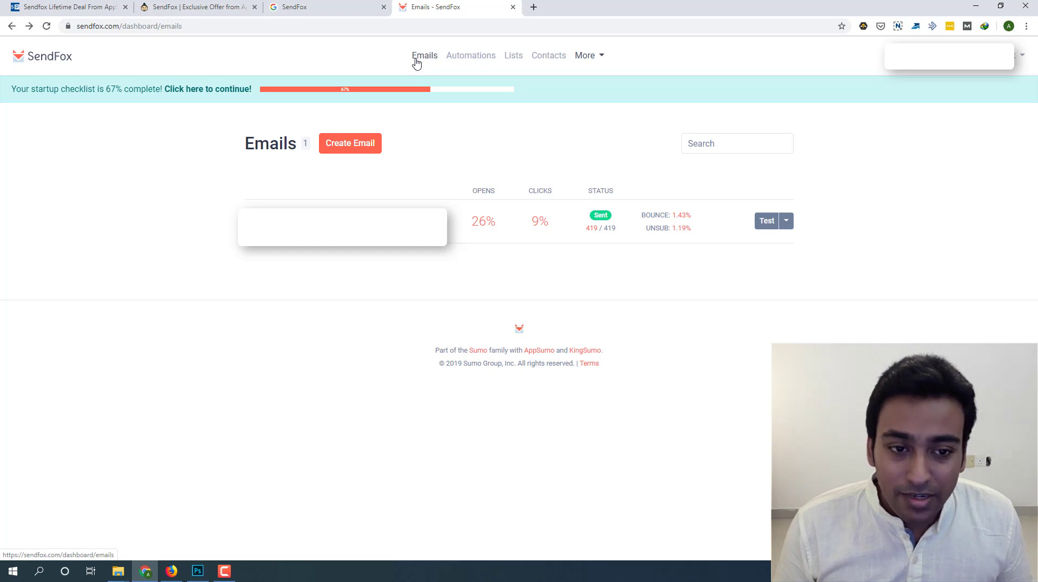
Explore the Create List form and its CSV upload option without choosing a file
{"action": "left_click", "coordinate": [513, 56]}
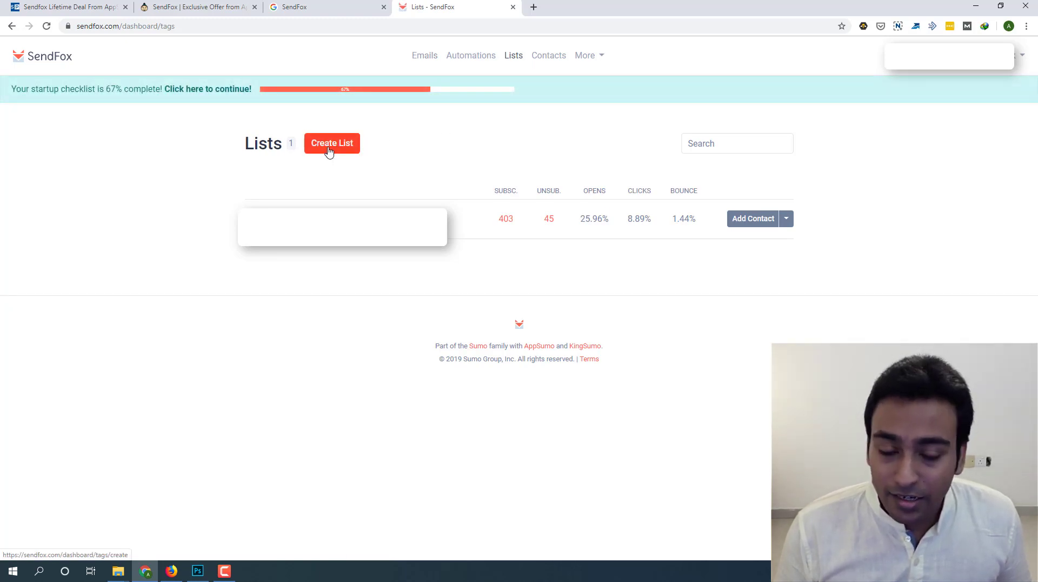
{"action": "left_click", "coordinate": [329, 150]}
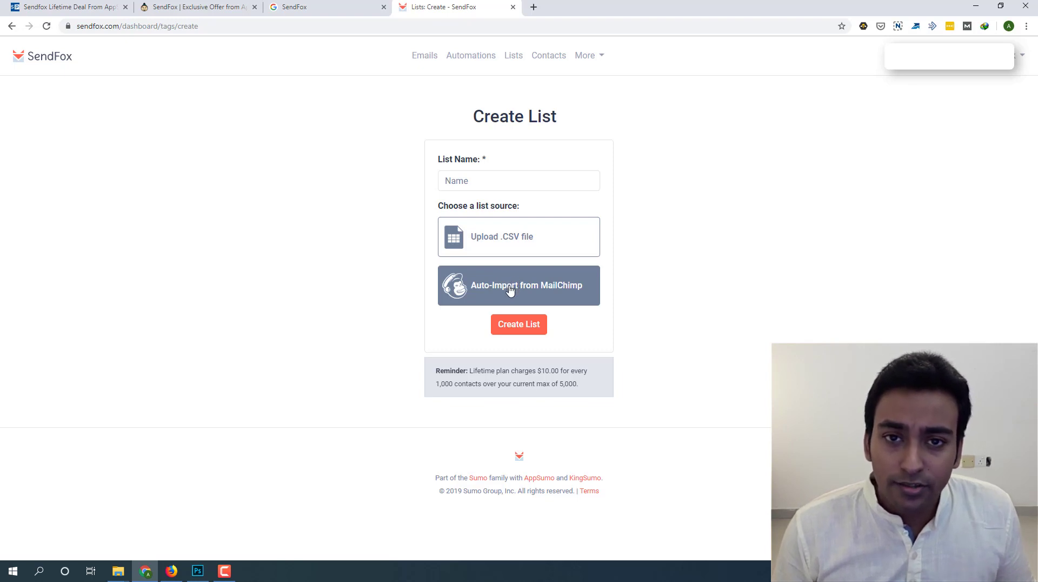
{"action": "left_click", "coordinate": [545, 242]}
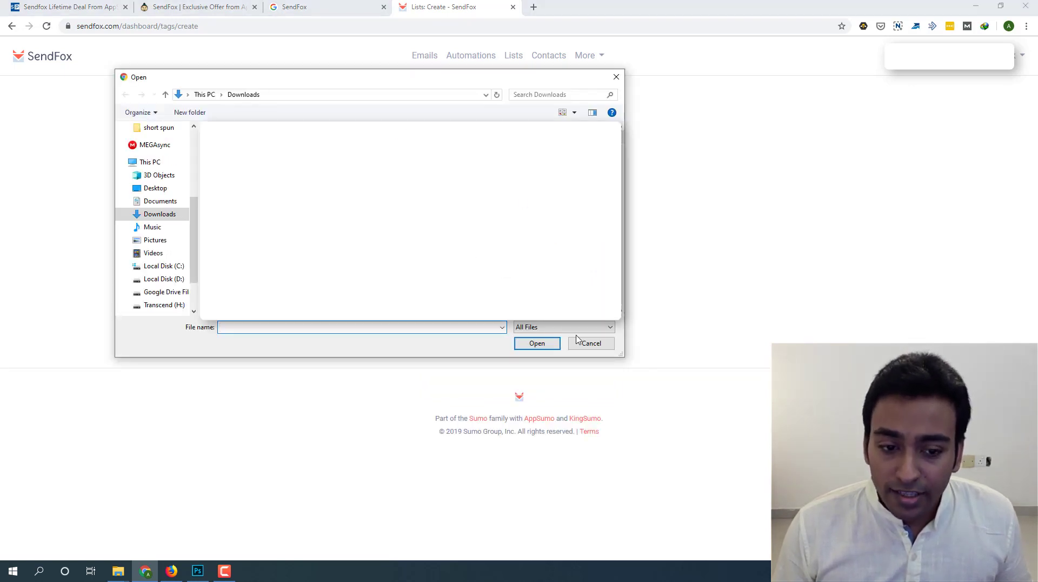
{"action": "left_click", "coordinate": [578, 341]}
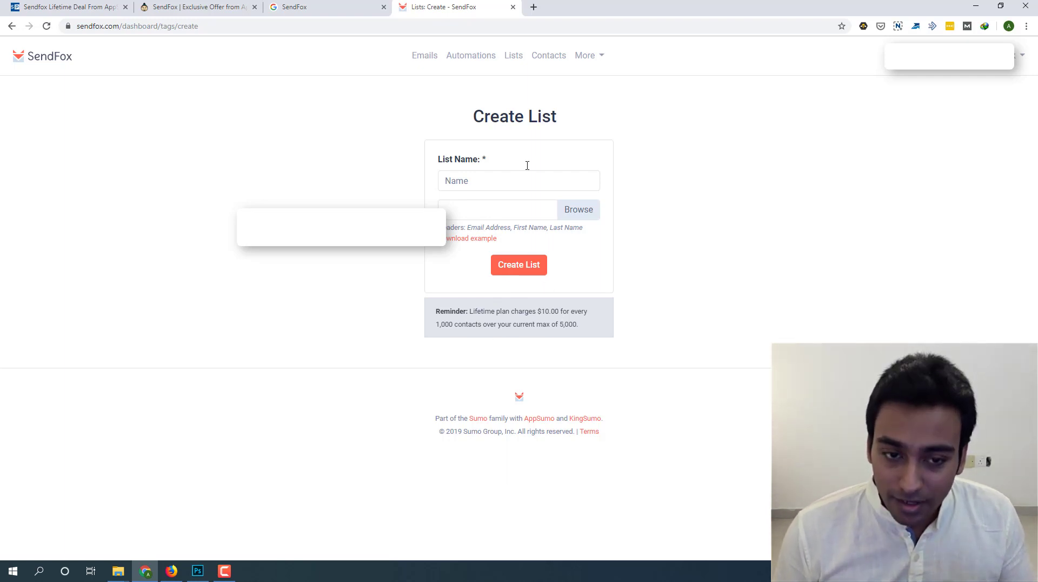
Recheck the list sources on a fresh Create List form, and view the existing list's extra actions on the Lists page
{"action": "left_click", "coordinate": [510, 67]}
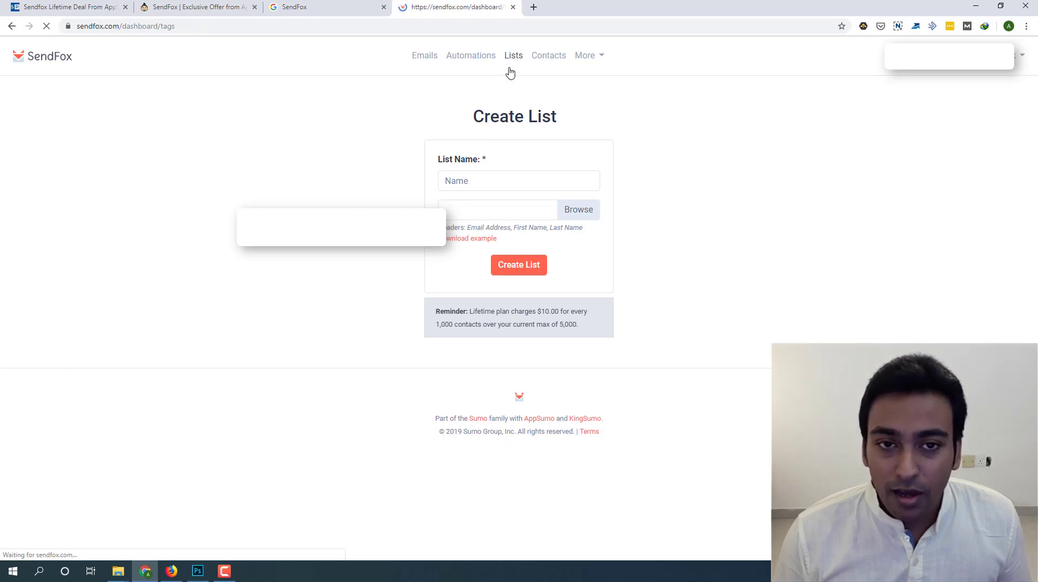
{"action": "left_click", "coordinate": [325, 151]}
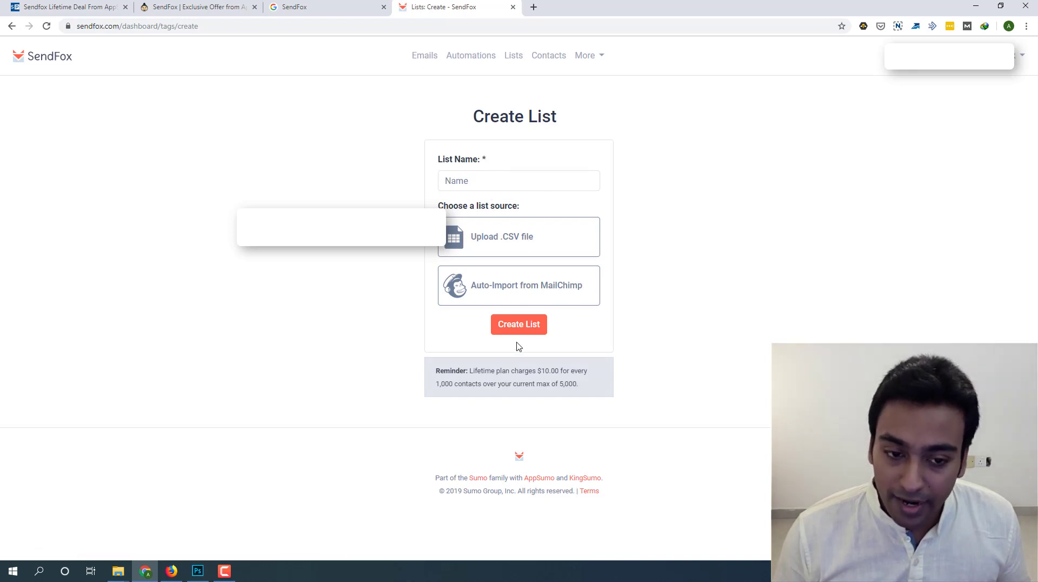
{"action": "left_click", "coordinate": [506, 54]}
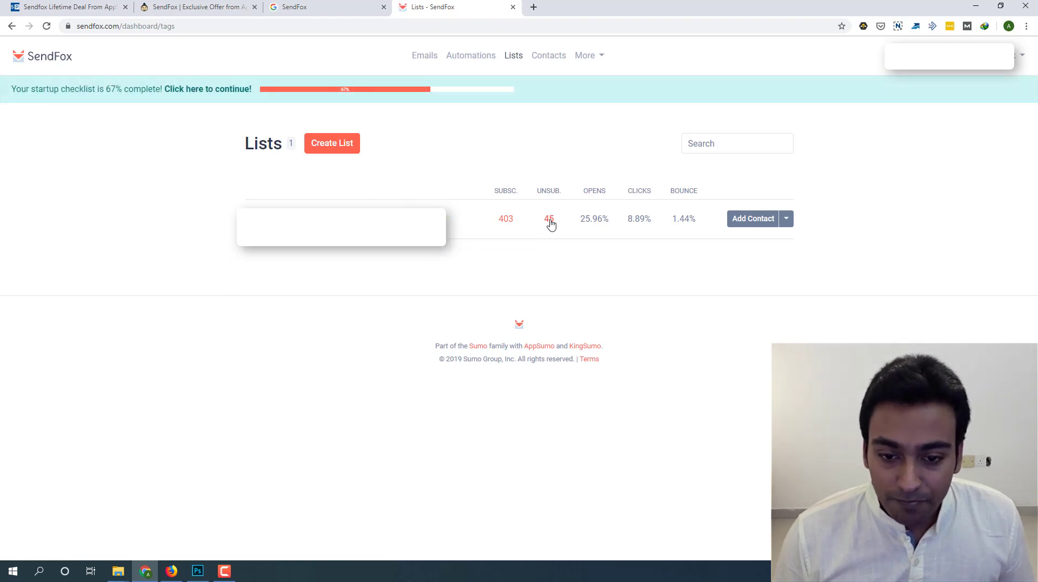
{"action": "left_click", "coordinate": [787, 221]}
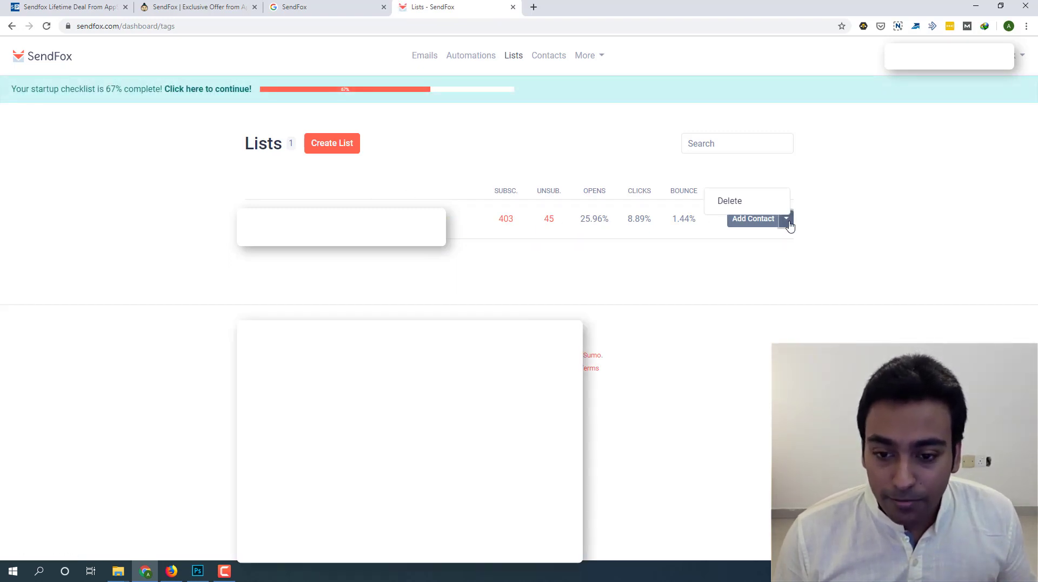
Open the Contacts page and review its subscription growth chart and contact table
{"action": "left_click", "coordinate": [584, 131]}
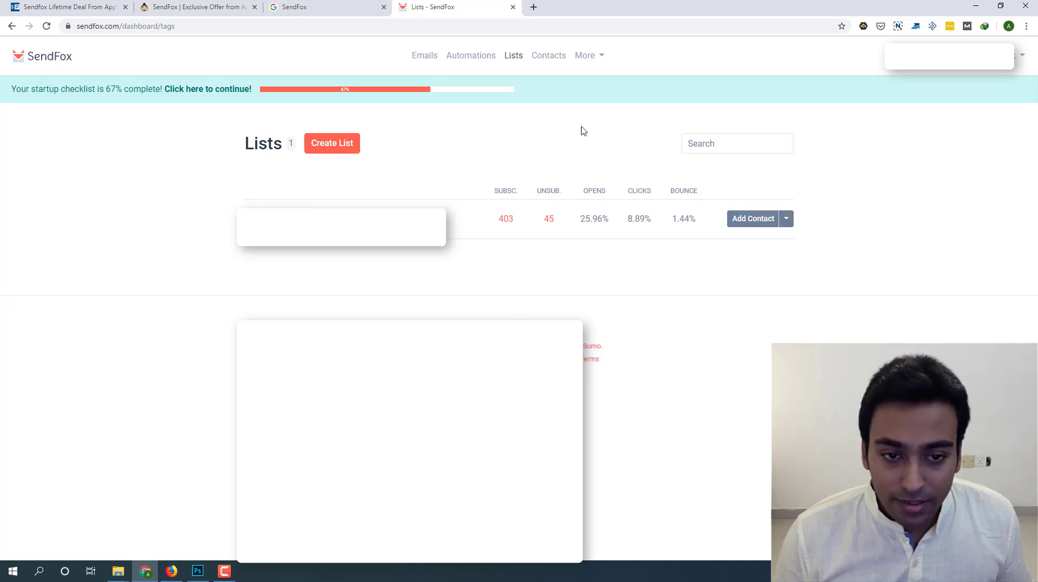
{"action": "left_click", "coordinate": [554, 61]}
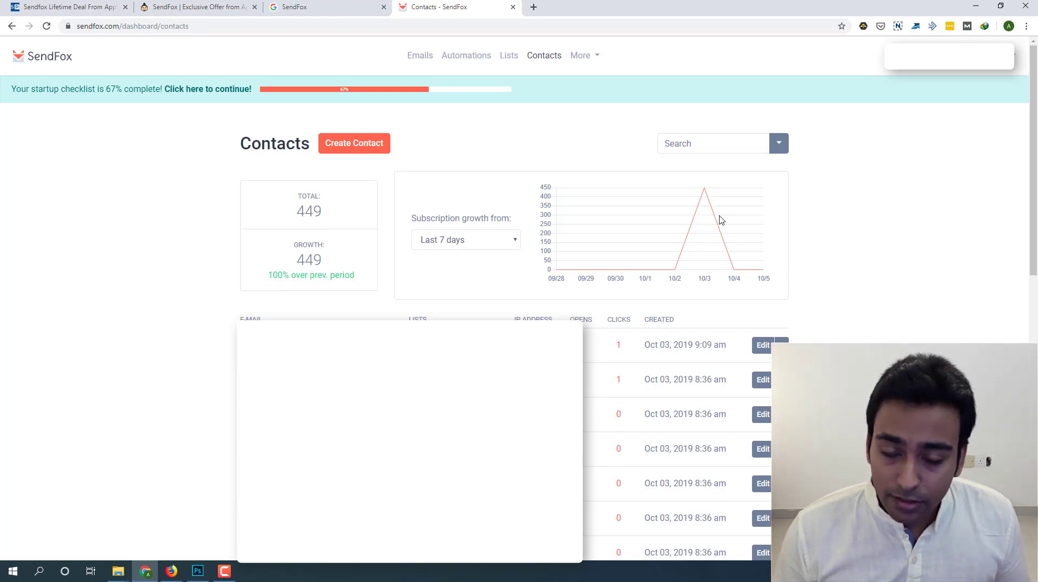
{"action": "scroll", "coordinate": [626, 220], "scroll_direction": "down", "scroll_amount": 1}
{"action": "scroll", "coordinate": [614, 220], "scroll_direction": "down", "scroll_amount": 3}
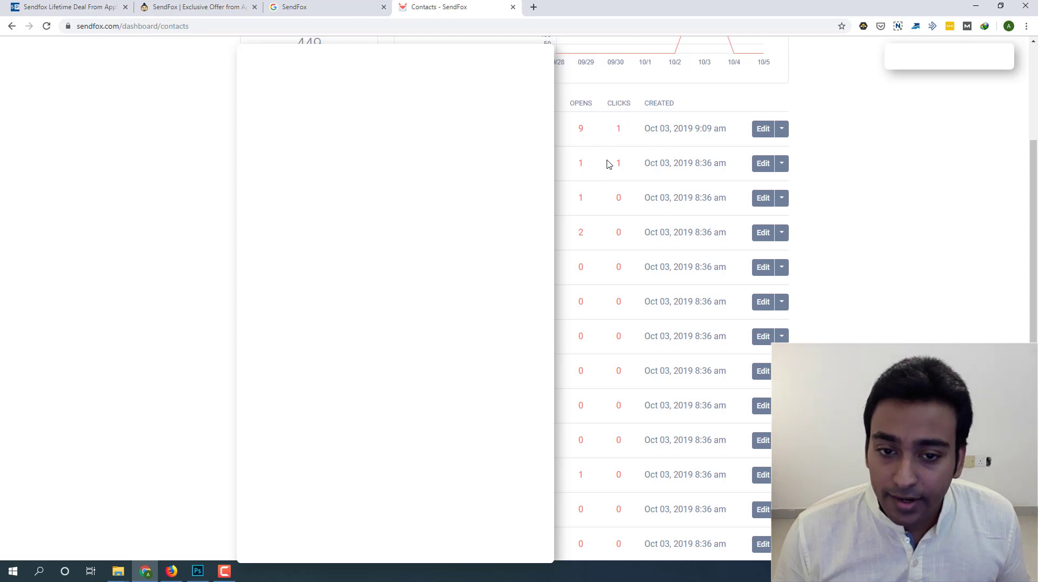
Check the first contact's extra actions and its Edit Contact form, returning to the contact table without changes
{"action": "left_click", "coordinate": [782, 134]}
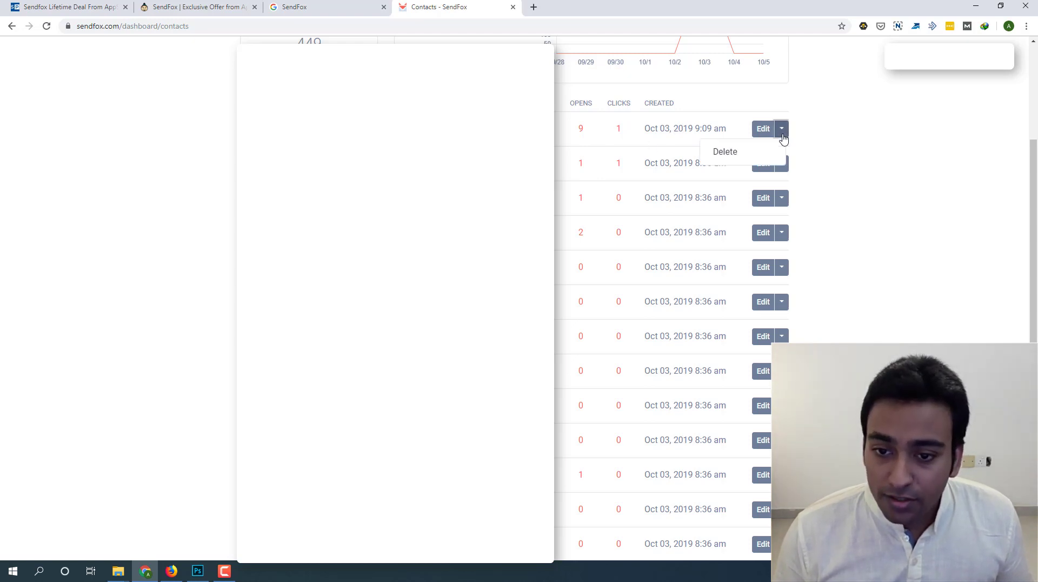
{"action": "left_click", "coordinate": [819, 137]}
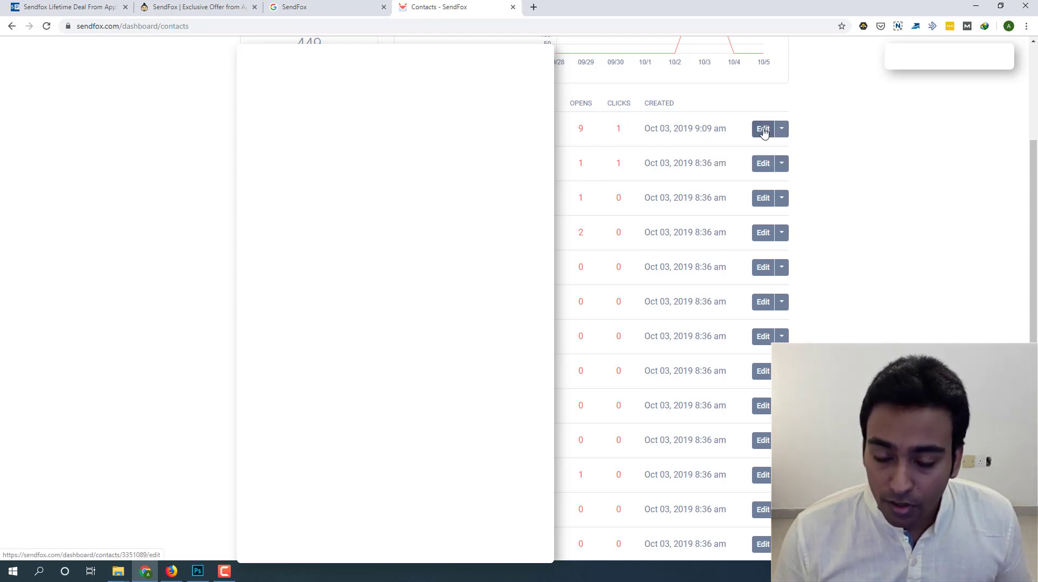
{"action": "left_click", "coordinate": [763, 129]}
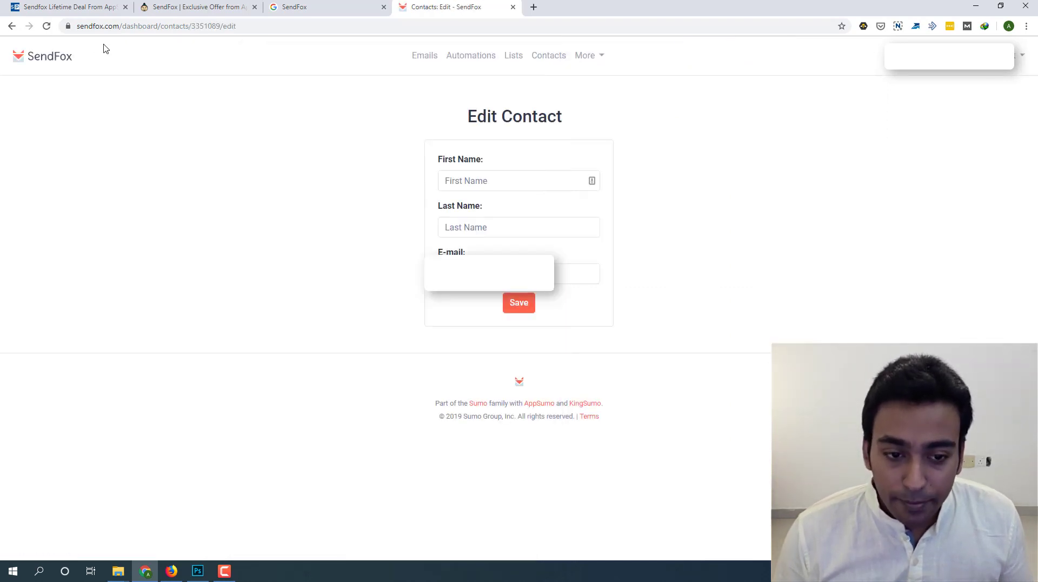
{"action": "left_click", "coordinate": [13, 30]}
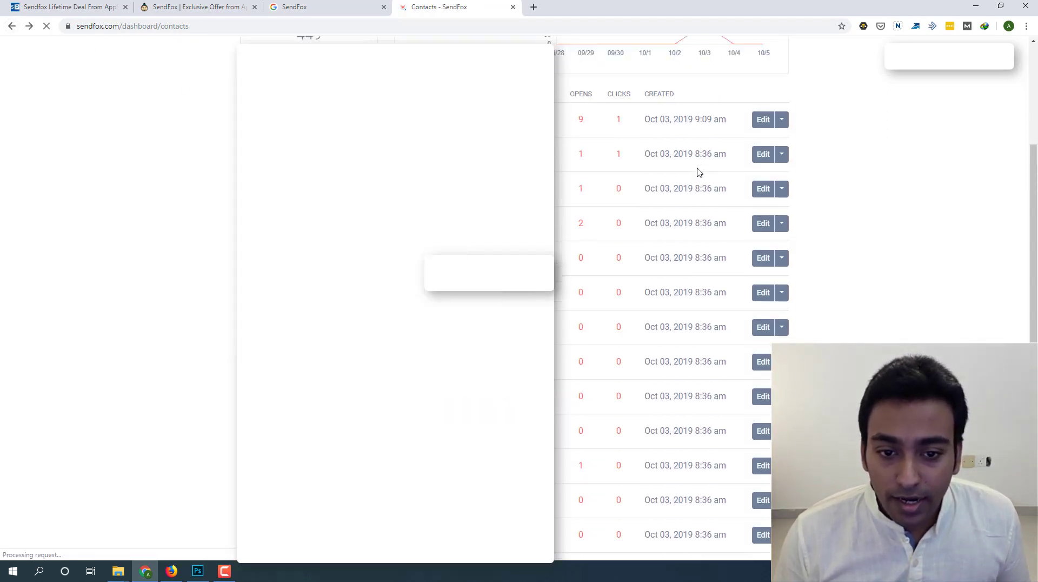
Examine the Opens, Clicks and Created columns of the contact table down to the page numbering
{"action": "double_click", "coordinate": [581, 103]}
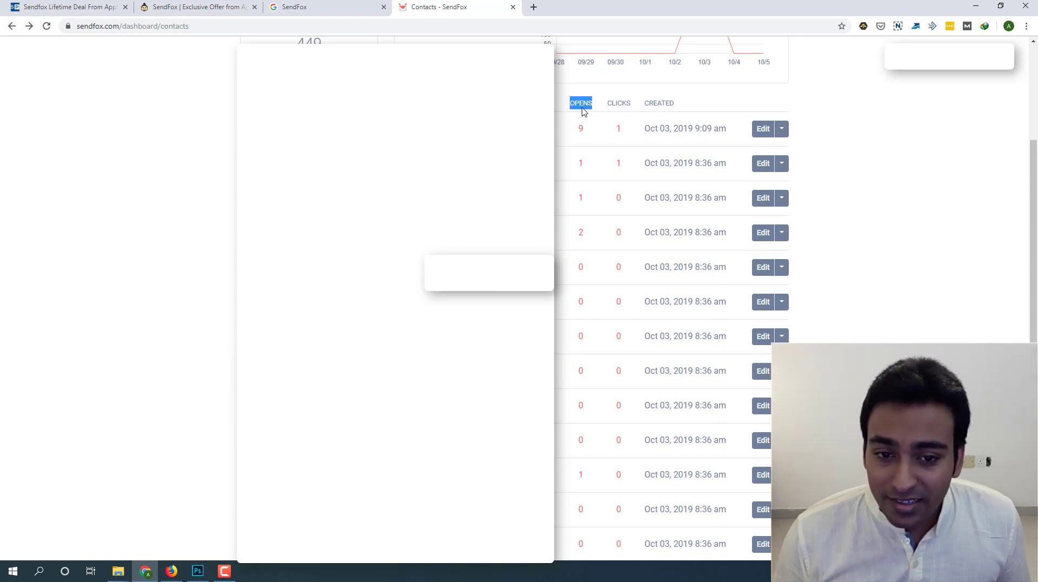
{"action": "left_click", "coordinate": [631, 113]}
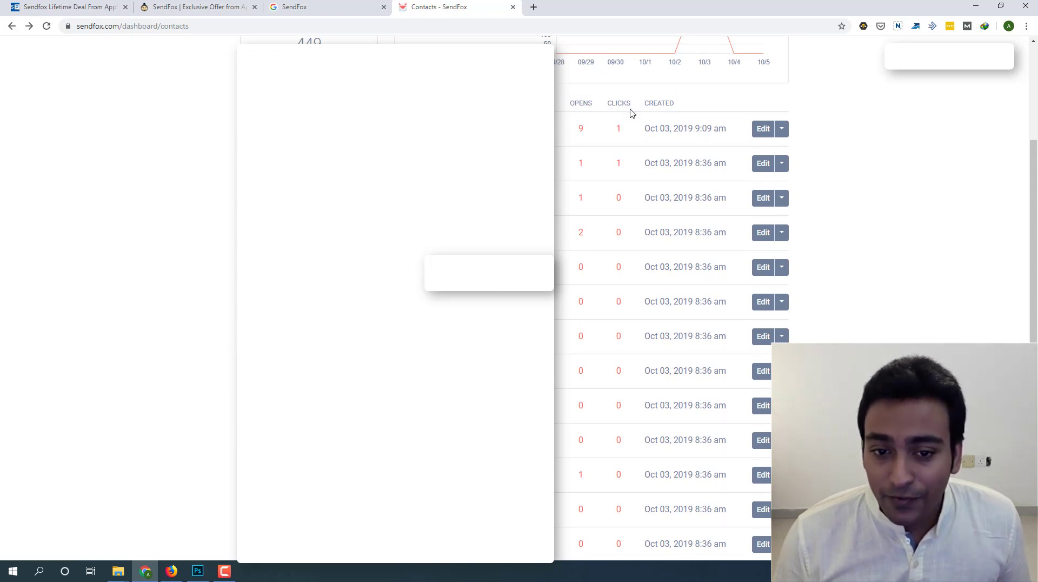
{"action": "double_click", "coordinate": [589, 103]}
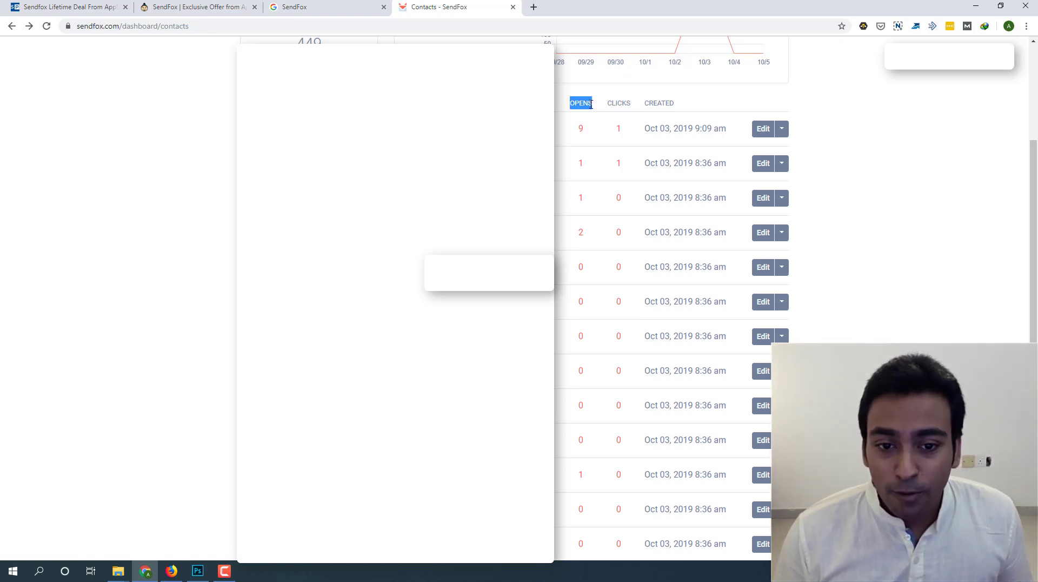
{"action": "double_click", "coordinate": [619, 102]}
{"action": "left_click_drag", "start_coordinate": [653, 103], "coordinate": [656, 103]}
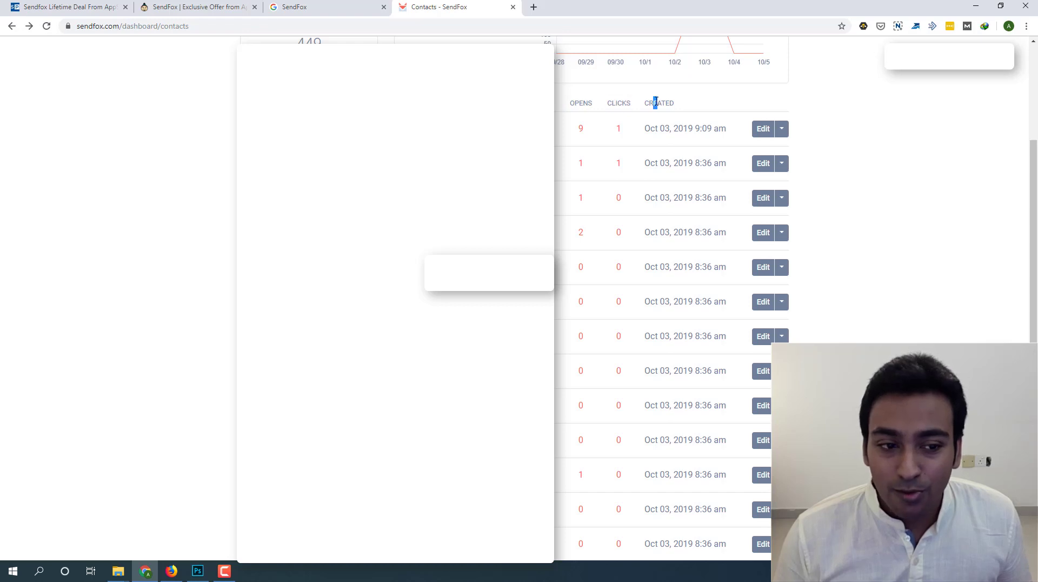
{"action": "scroll", "coordinate": [623, 238], "scroll_direction": "down", "scroll_amount": 10}
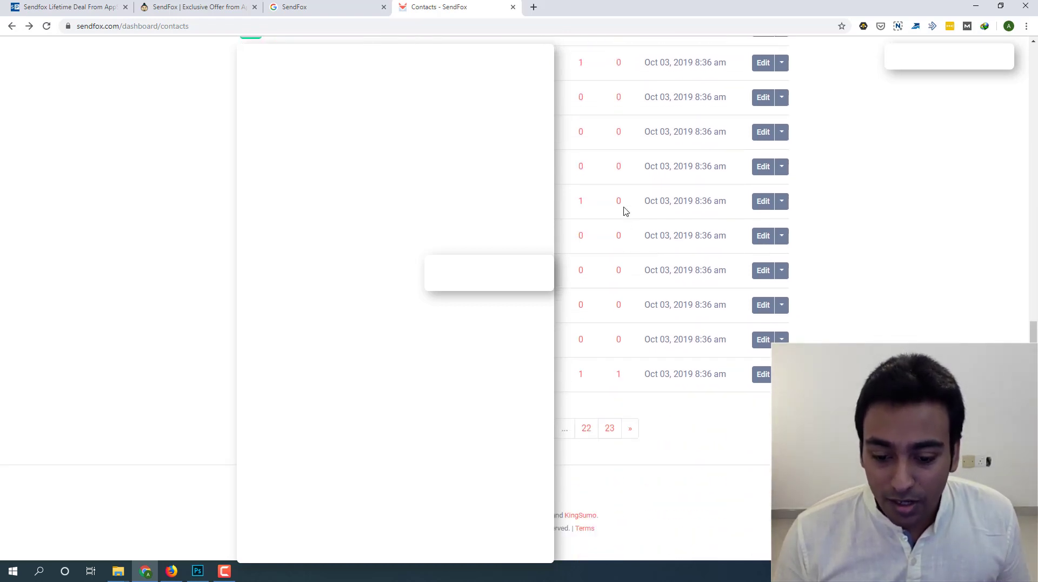
{"action": "scroll", "coordinate": [624, 239], "scroll_direction": "up", "scroll_amount": 10}
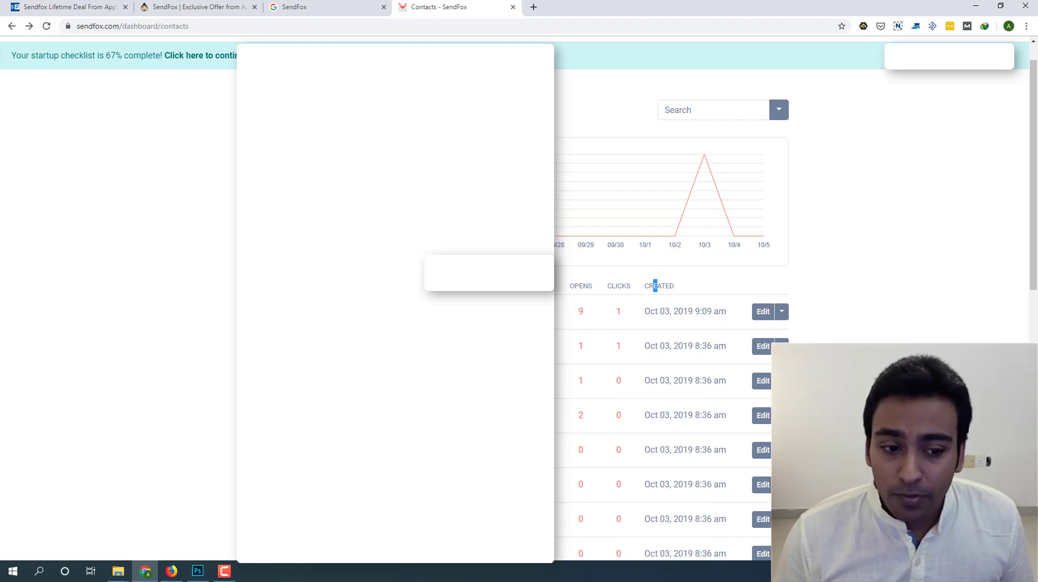
{"action": "scroll", "coordinate": [598, 369], "scroll_direction": "down", "scroll_amount": 10}
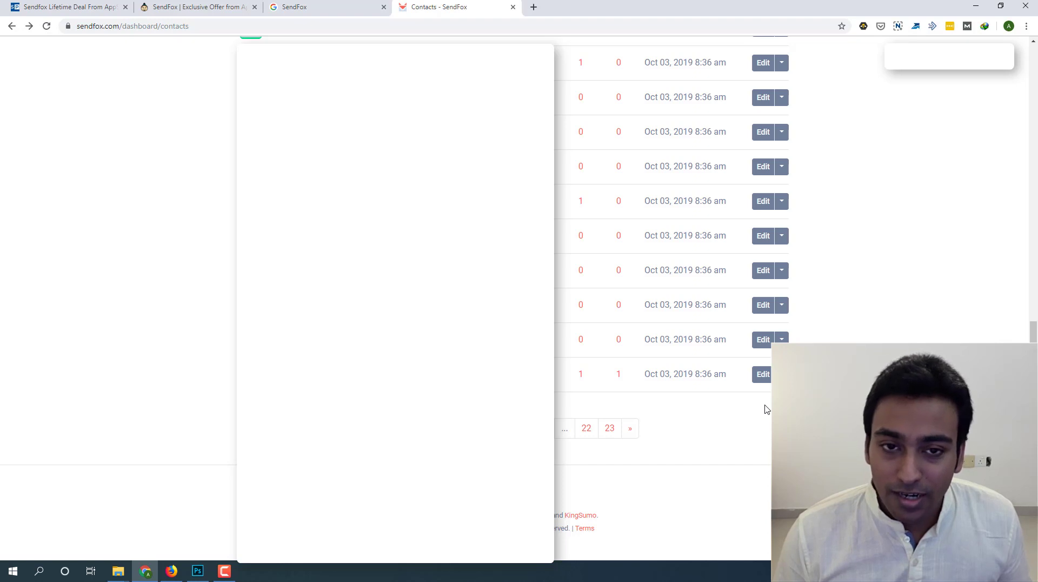
{"action": "scroll", "coordinate": [733, 352], "scroll_direction": "up", "scroll_amount": 10}
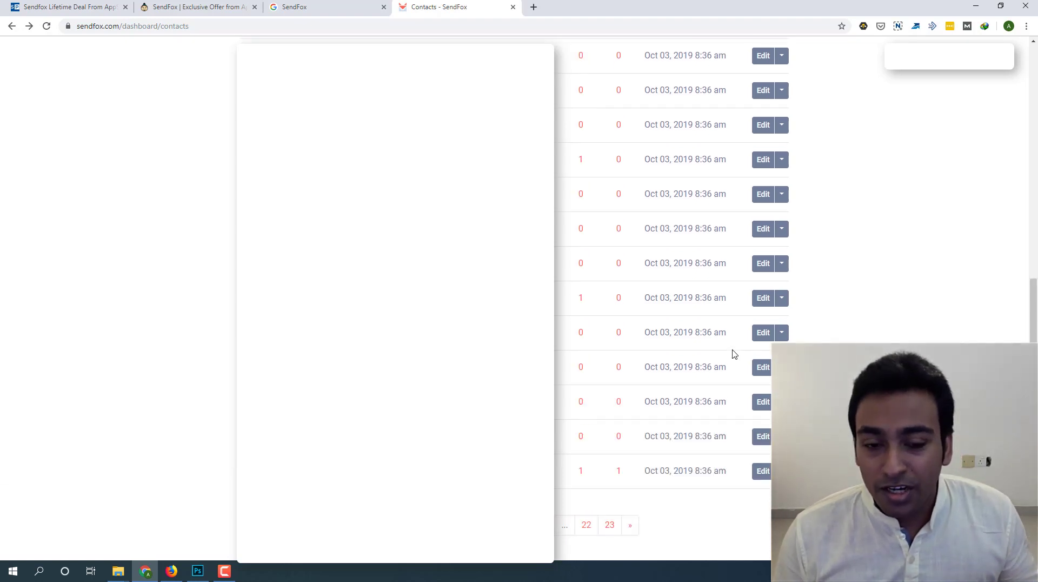
{"action": "scroll", "coordinate": [735, 354], "scroll_direction": "up", "scroll_amount": 2}
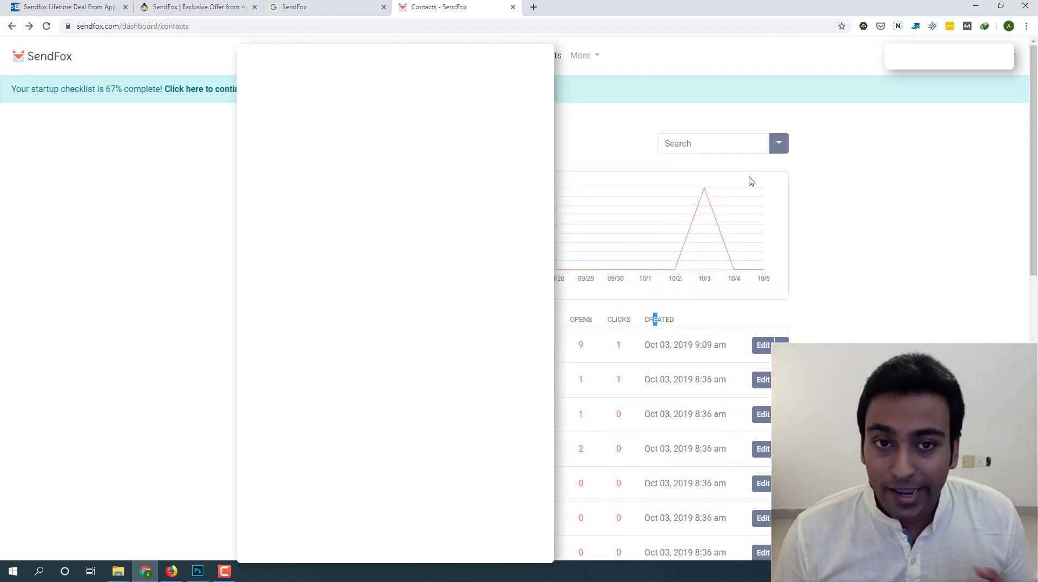
View the blank Create Contact form and the subscription growth timeframes on the Contacts page, leaving both unchanged
{"action": "left_click", "coordinate": [778, 148]}
{"action": "left_click", "coordinate": [811, 145]}
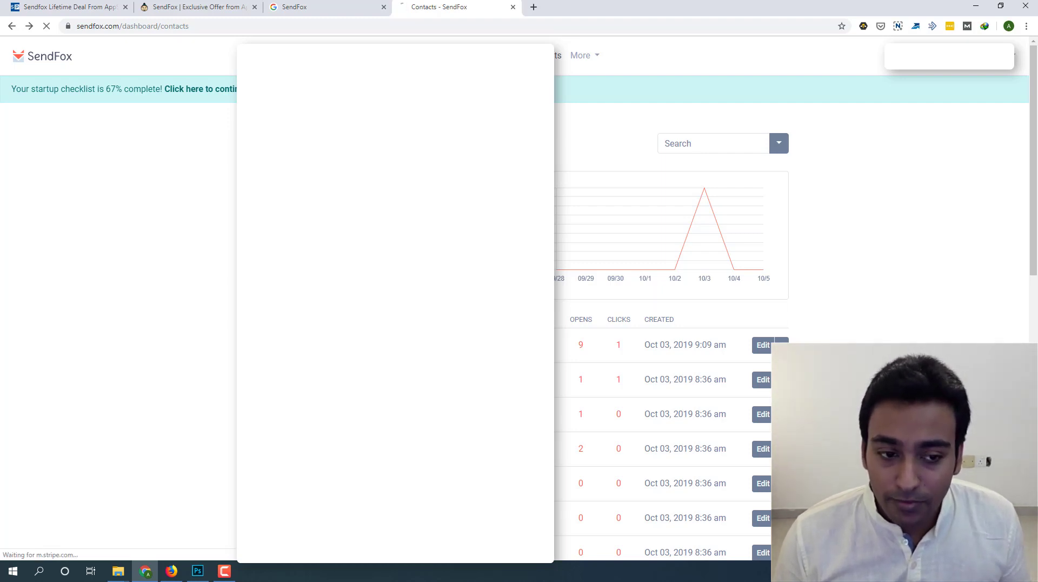
{"action": "left_click", "coordinate": [353, 150]}
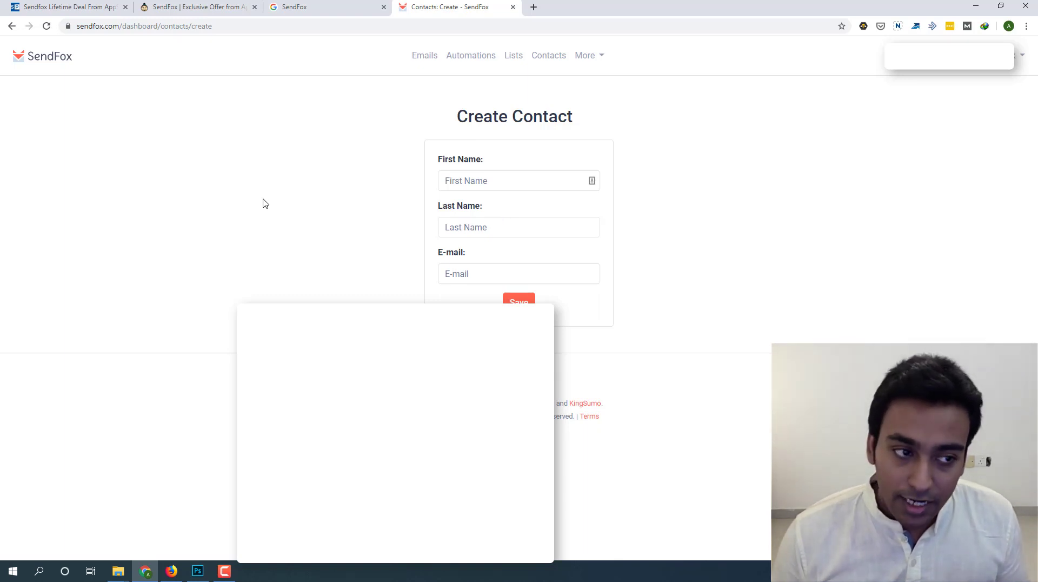
{"action": "left_click", "coordinate": [11, 26]}
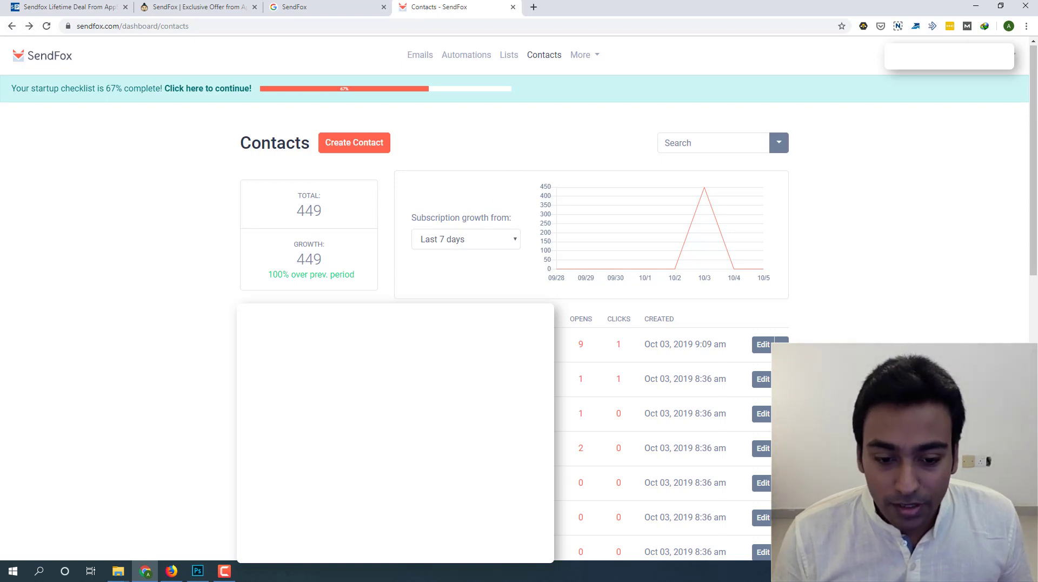
{"action": "left_click", "coordinate": [479, 242]}
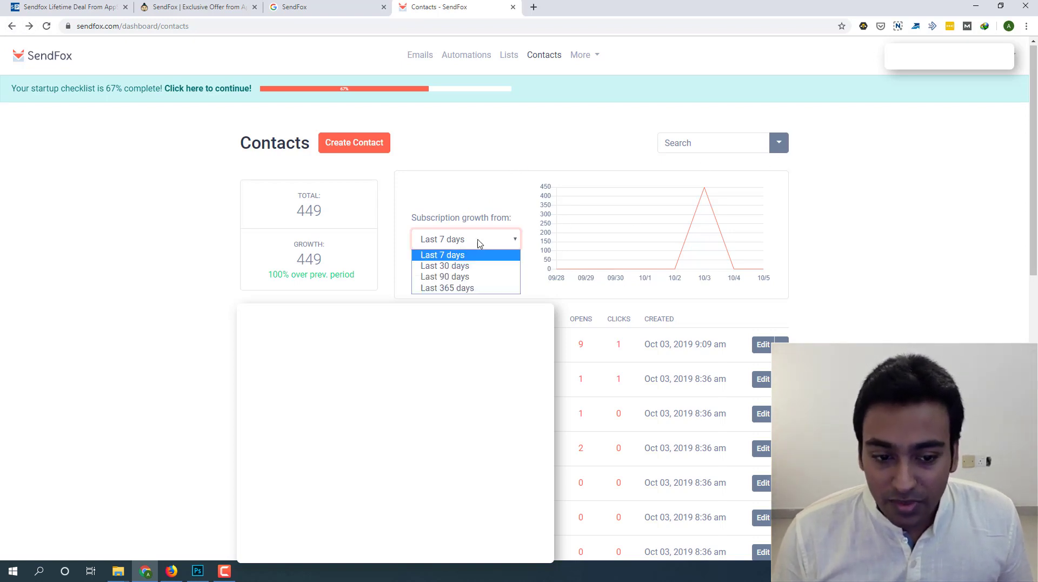
{"action": "left_click", "coordinate": [781, 155]}
Explore the activity, status and timeframe criteria of Advanced Contact Search and return to the Contacts page without searching
{"action": "left_click", "coordinate": [779, 149]}
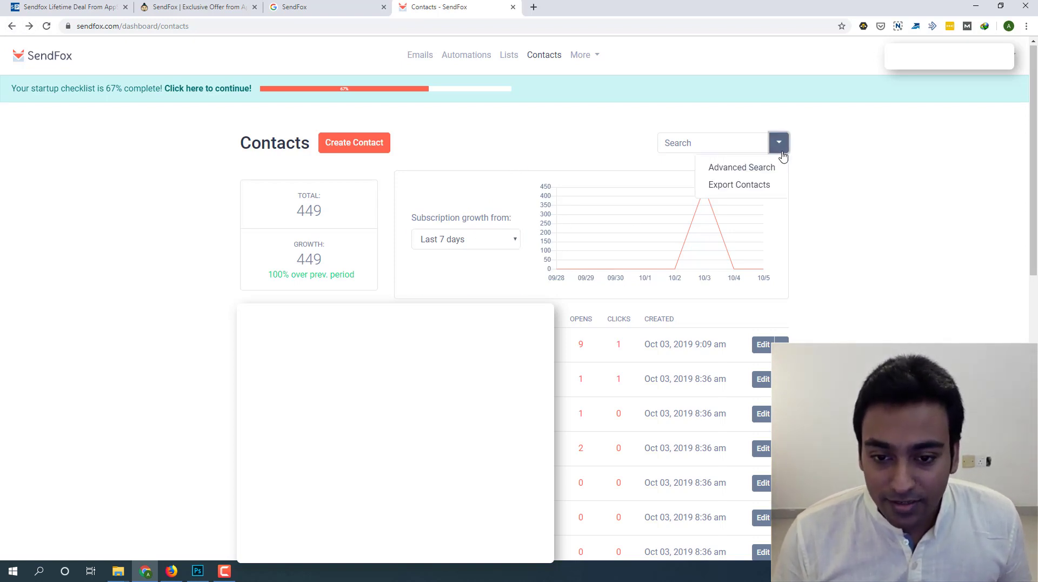
{"action": "left_click", "coordinate": [768, 172]}
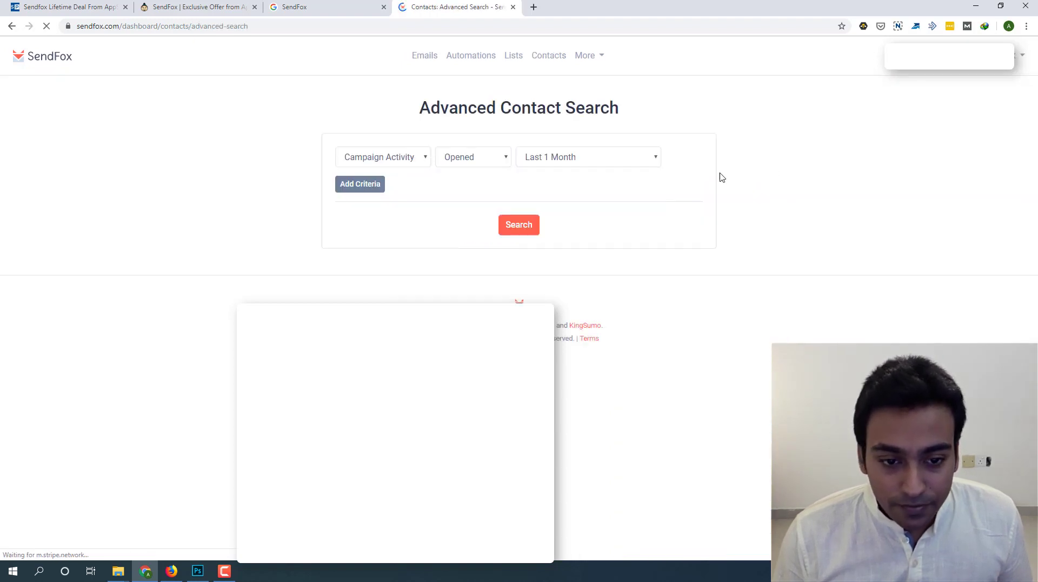
{"action": "left_click", "coordinate": [416, 162]}
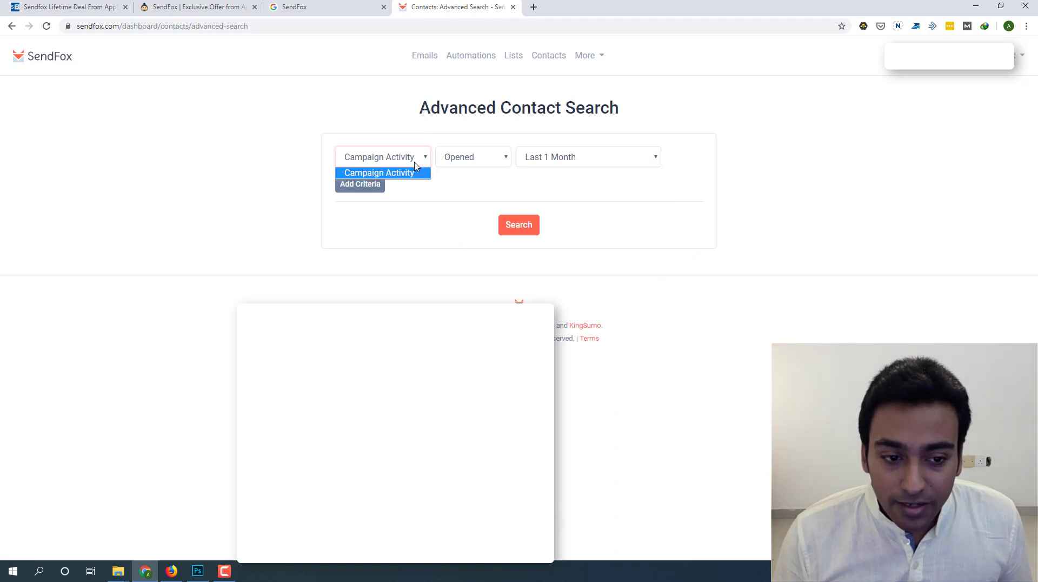
{"action": "left_click", "coordinate": [476, 165]}
{"action": "left_click", "coordinate": [551, 162]}
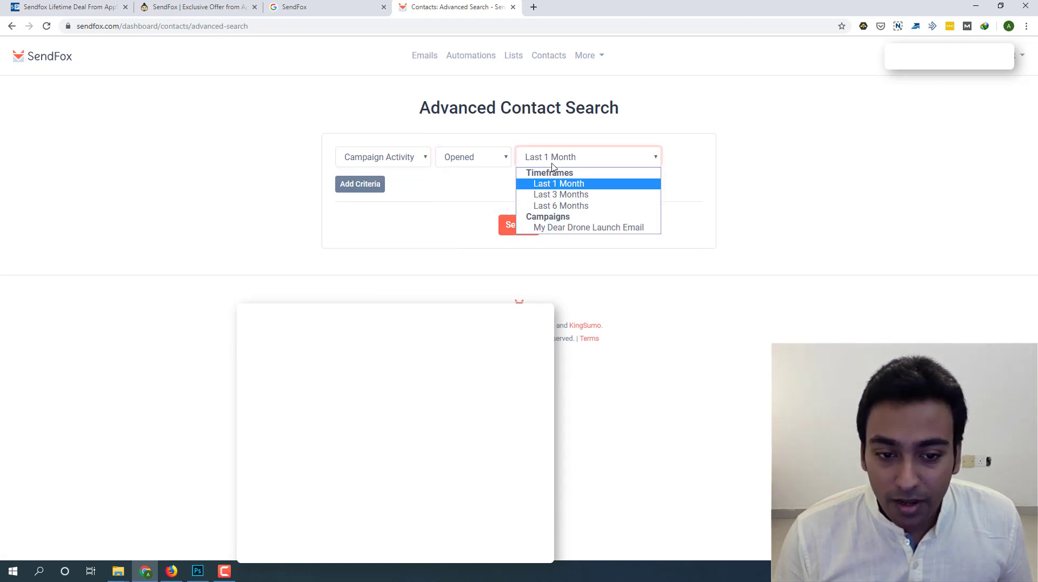
{"action": "left_click", "coordinate": [490, 163]}
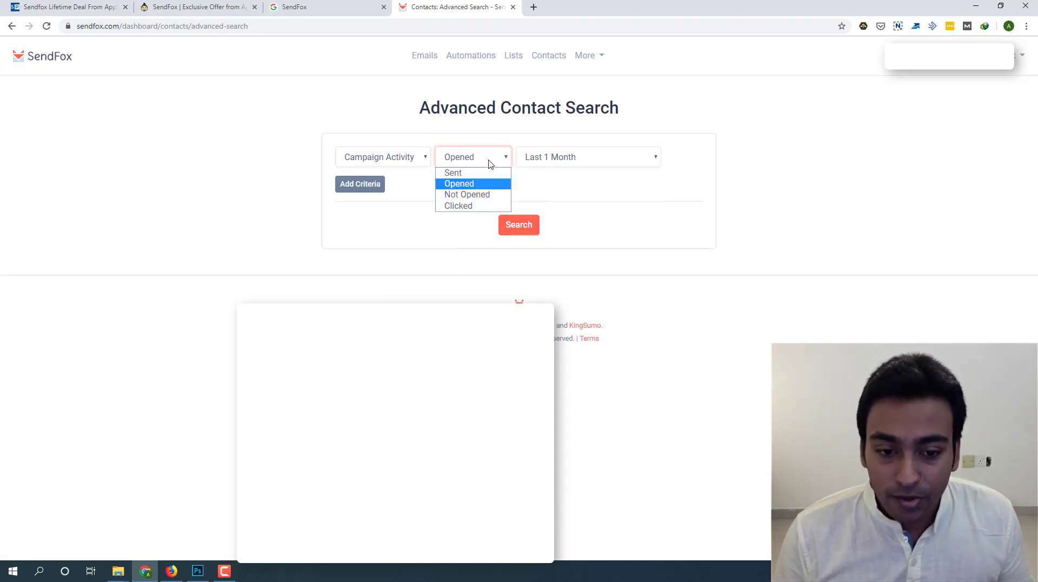
{"action": "left_click", "coordinate": [15, 26]}
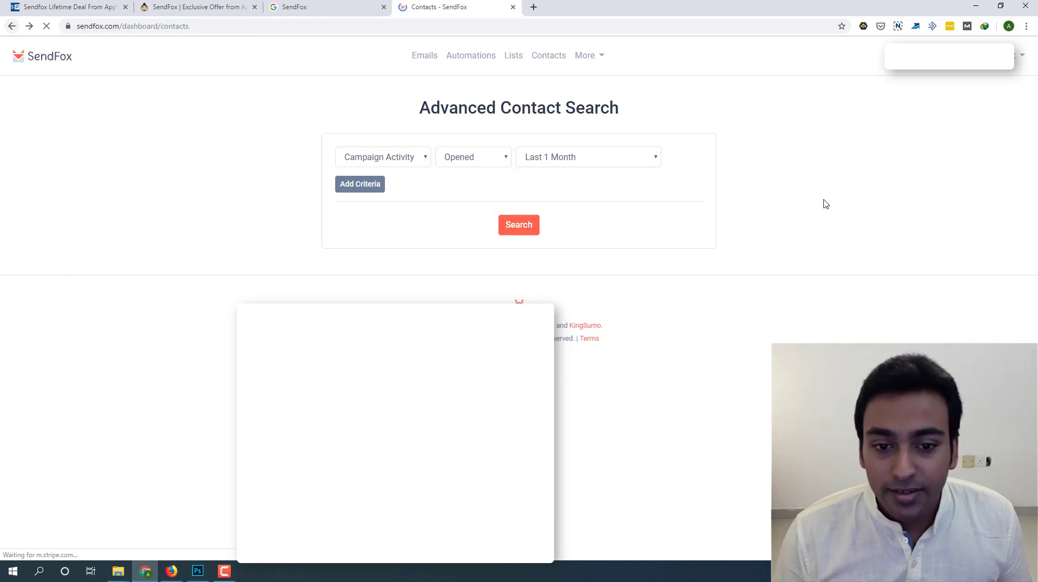
Export the contacts and open the downloaded contacts file in Excel
{"action": "left_click", "coordinate": [773, 145]}
{"action": "left_click", "coordinate": [780, 144]}
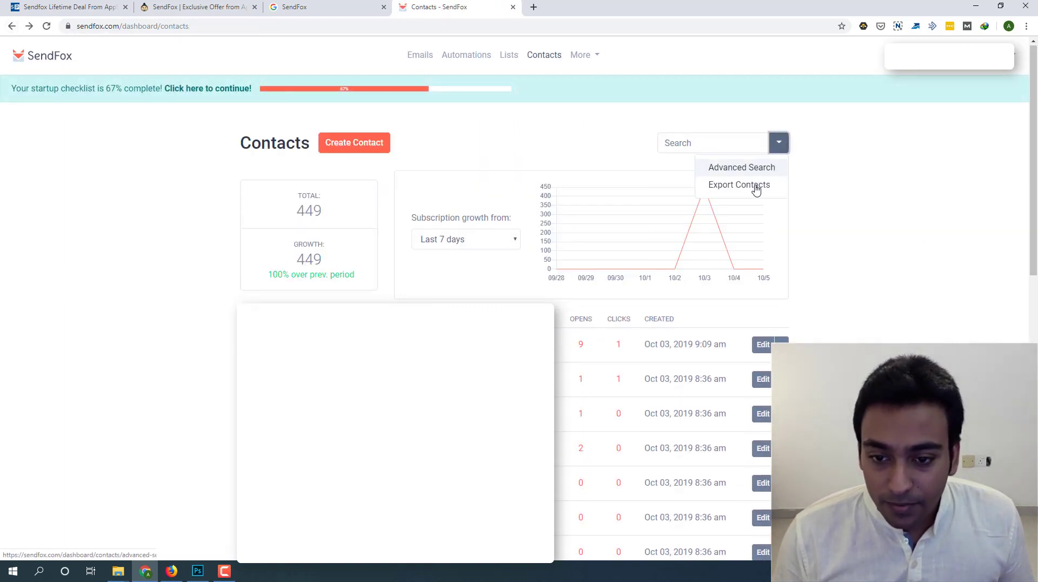
{"action": "left_click", "coordinate": [755, 186]}
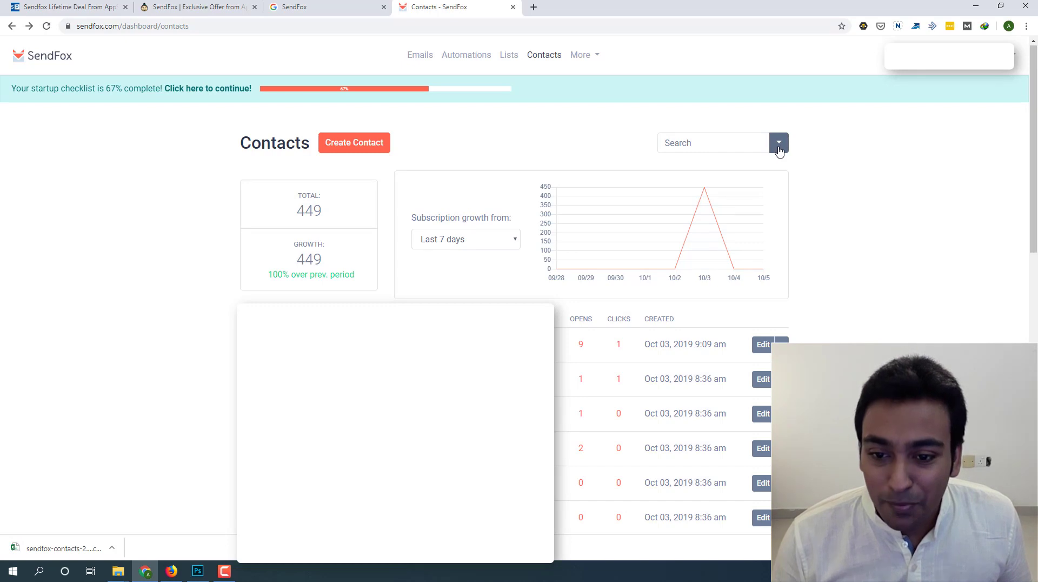
{"action": "left_click", "coordinate": [46, 557]}
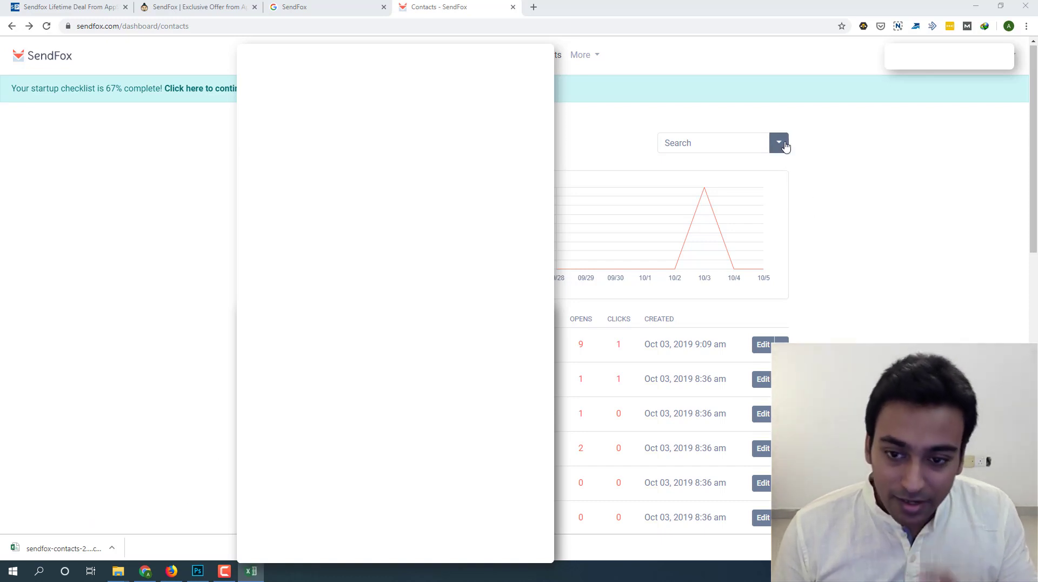
{"action": "scroll", "coordinate": [735, 241], "scroll_direction": "down", "scroll_amount": 3}
{"action": "scroll", "coordinate": [735, 242], "scroll_direction": "down", "scroll_amount": 6}
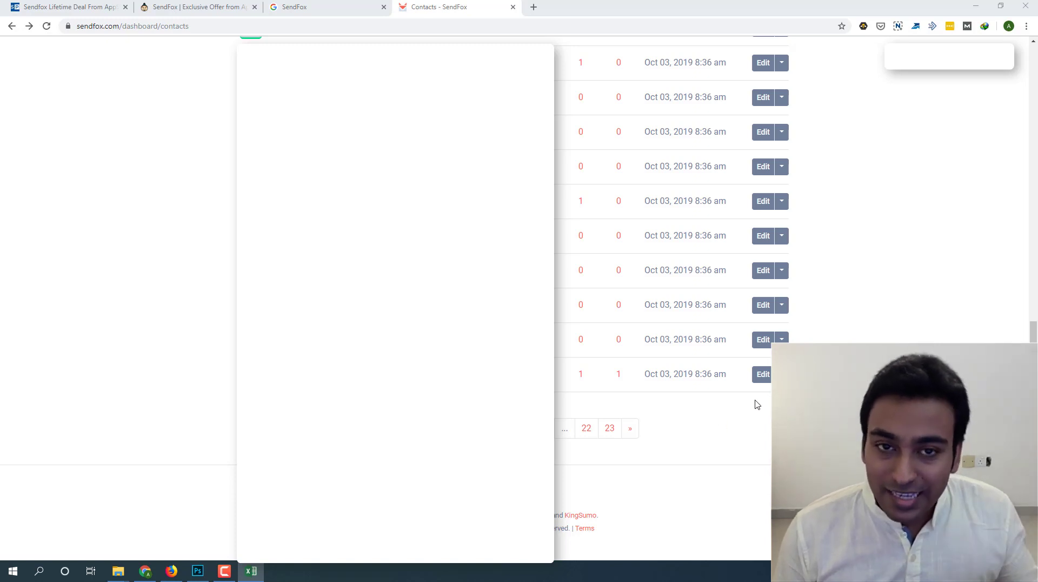
{"action": "scroll", "coordinate": [756, 407], "scroll_direction": "up", "scroll_amount": 15}
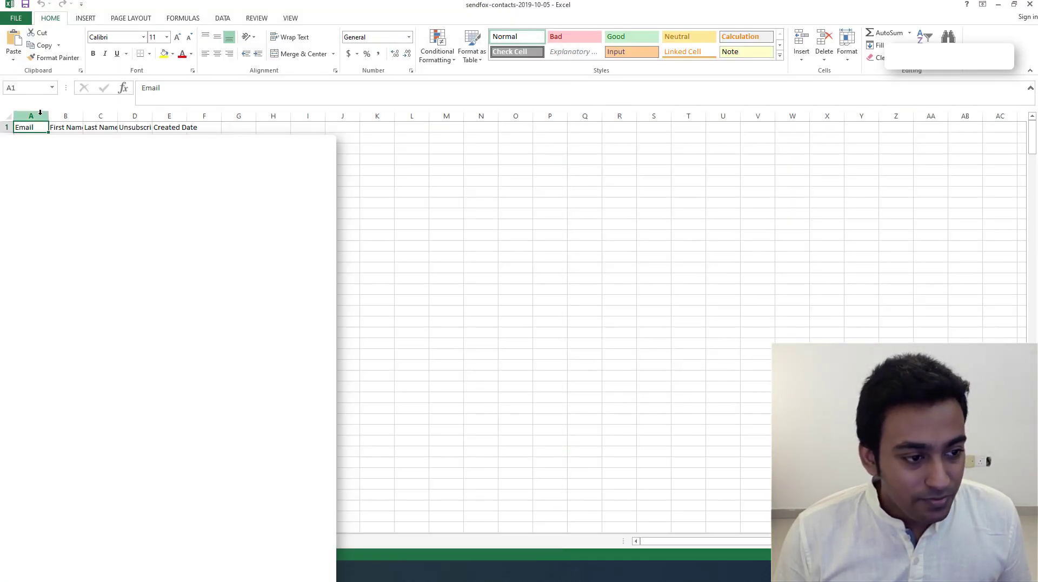
Inspect the exported contacts sheet with the Email and Created Date columns fitted to their contents, and close it without saving
{"action": "double_click", "coordinate": [49, 116]}
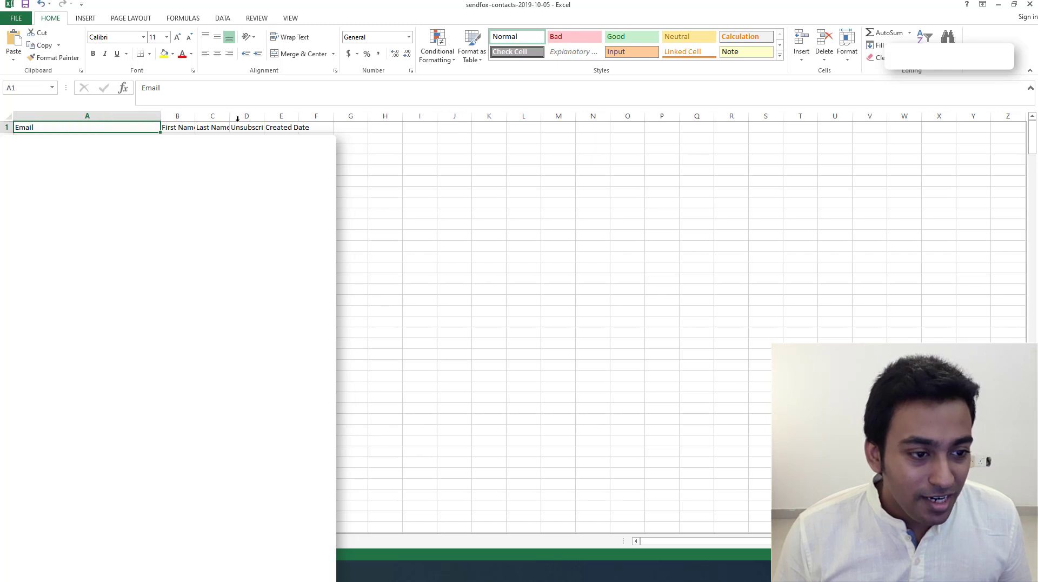
{"action": "double_click", "coordinate": [299, 115]}
{"action": "left_click", "coordinate": [344, 182]}
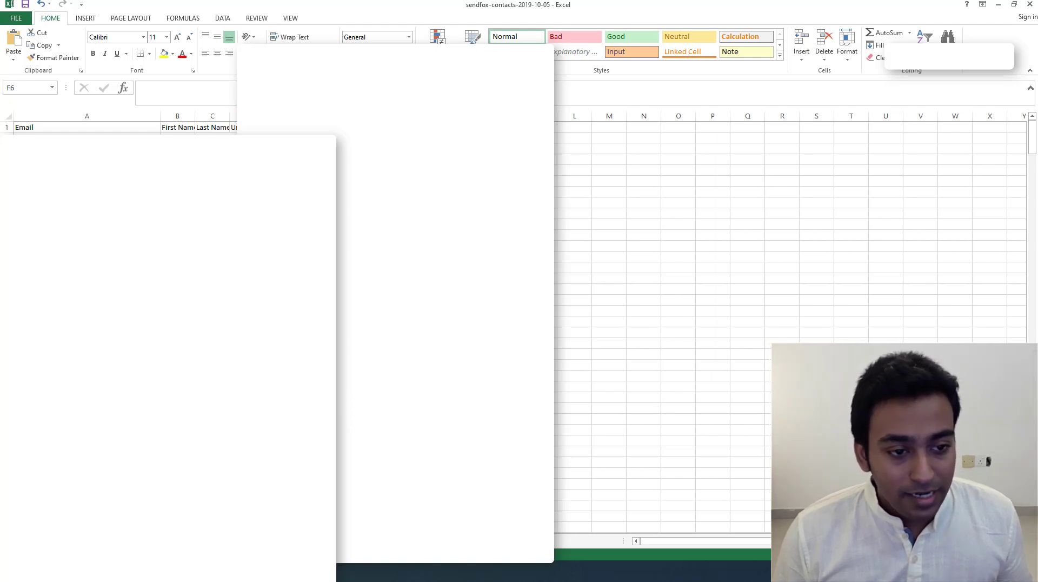
{"action": "left_click", "coordinate": [1030, 5]}
{"action": "key", "text": "n"}
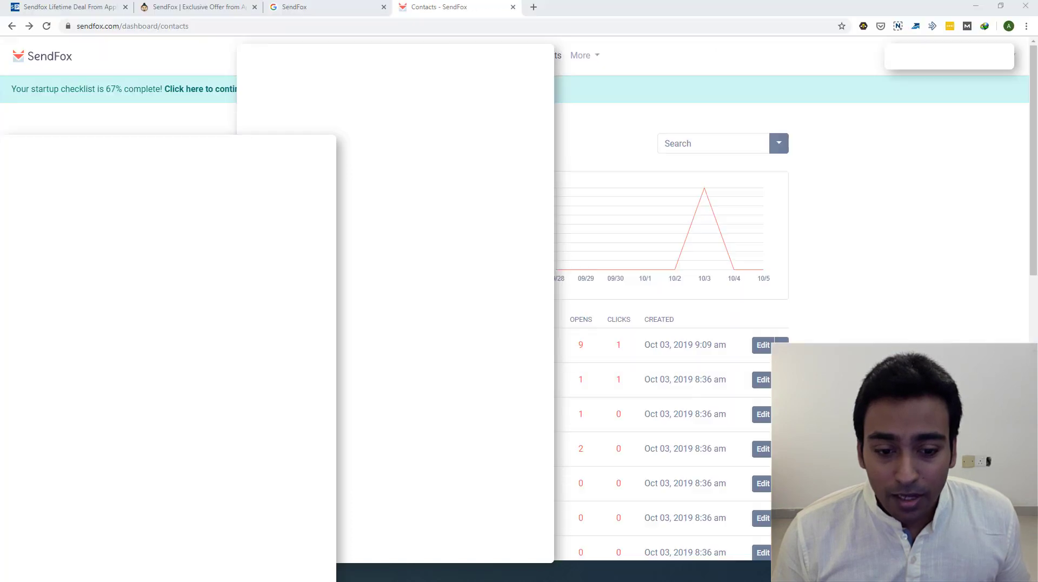
Show the advanced search and export options on the Contacts page
{"action": "left_click", "coordinate": [780, 144]}
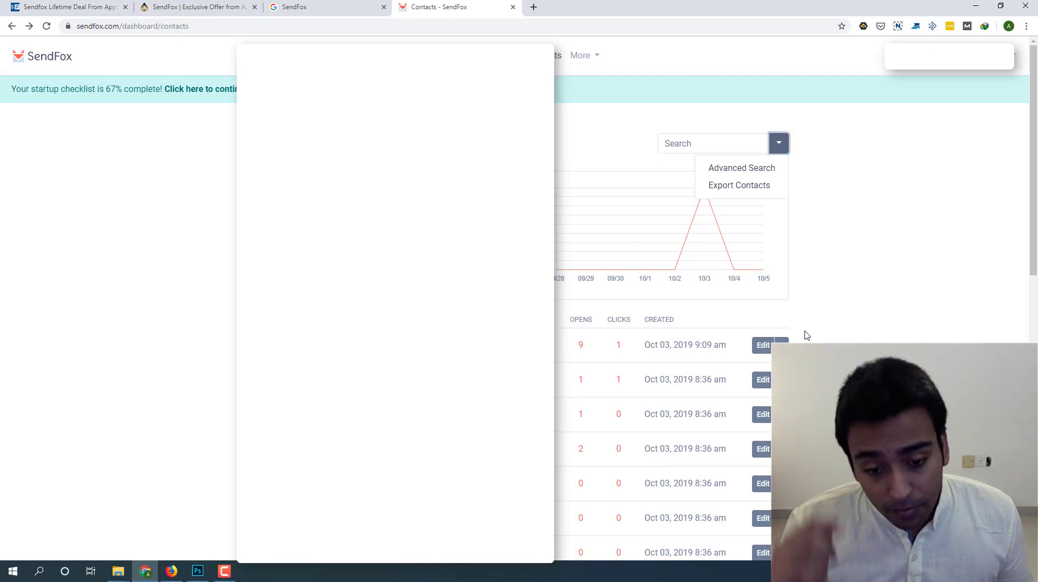
Start a new landing page from the Landing Pages section
{"action": "left_click", "coordinate": [860, 289]}
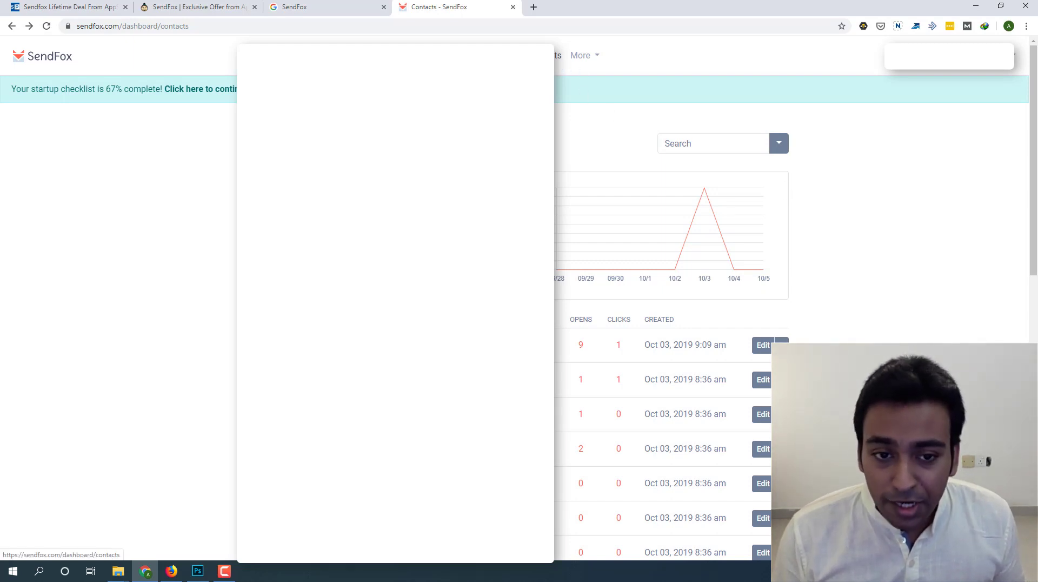
{"action": "left_click", "coordinate": [578, 60]}
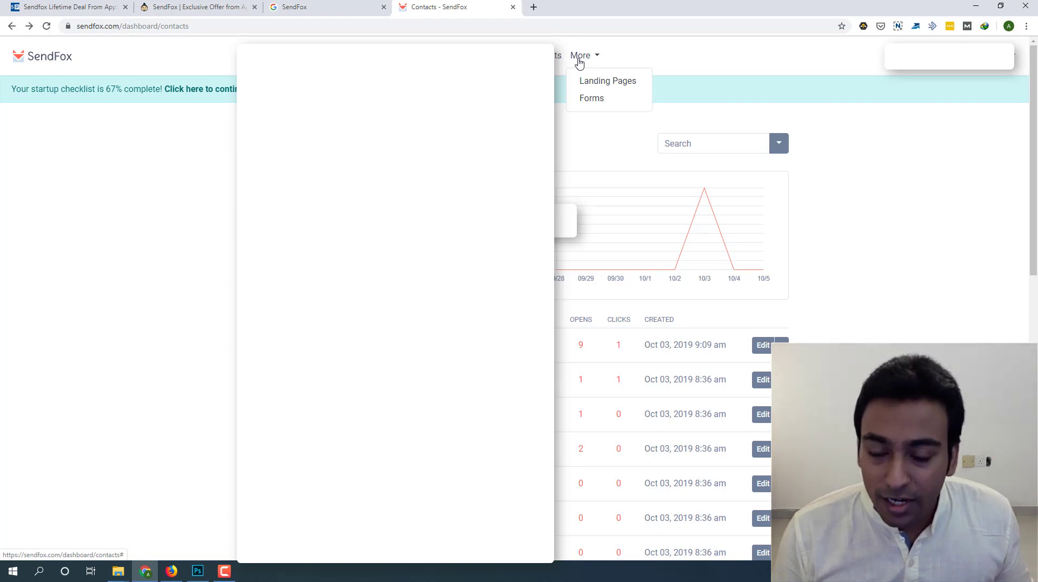
{"action": "left_click", "coordinate": [589, 81]}
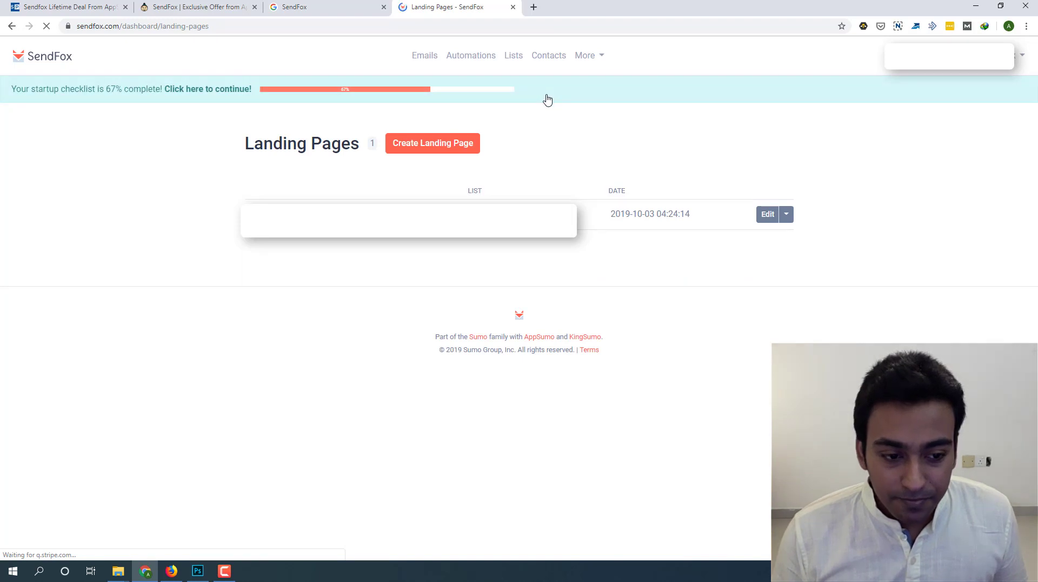
{"action": "left_click", "coordinate": [425, 154]}
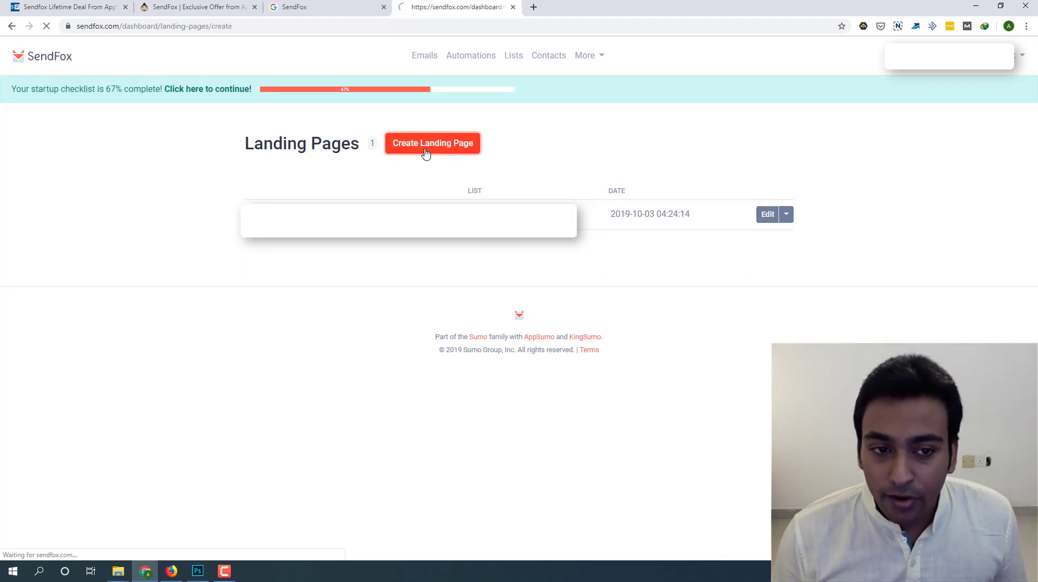
{"action": "scroll", "coordinate": [422, 154], "scroll_direction": "down", "scroll_amount": 2}
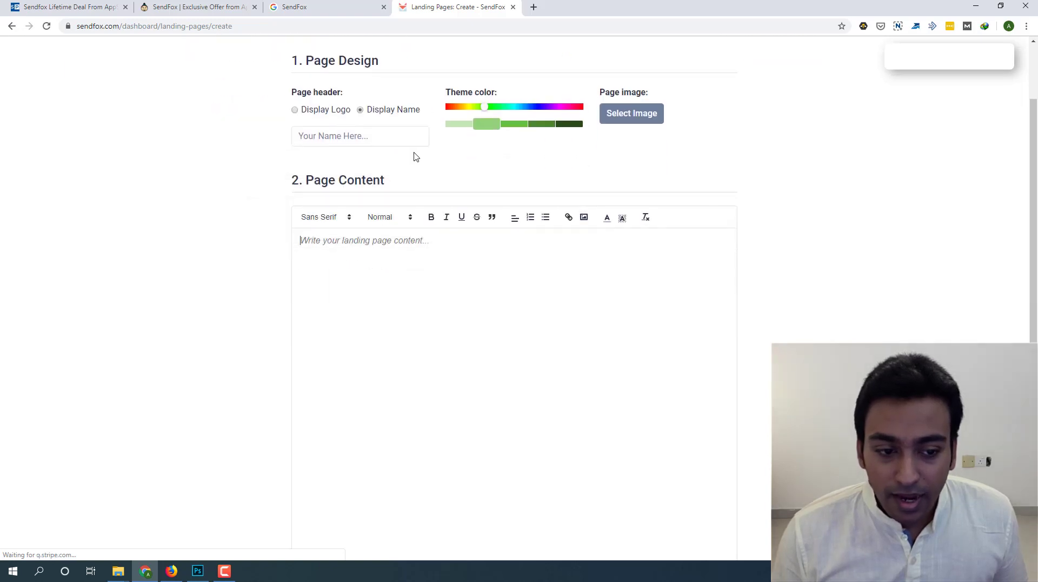
{"action": "scroll", "coordinate": [302, 162], "scroll_direction": "up", "scroll_amount": 1}
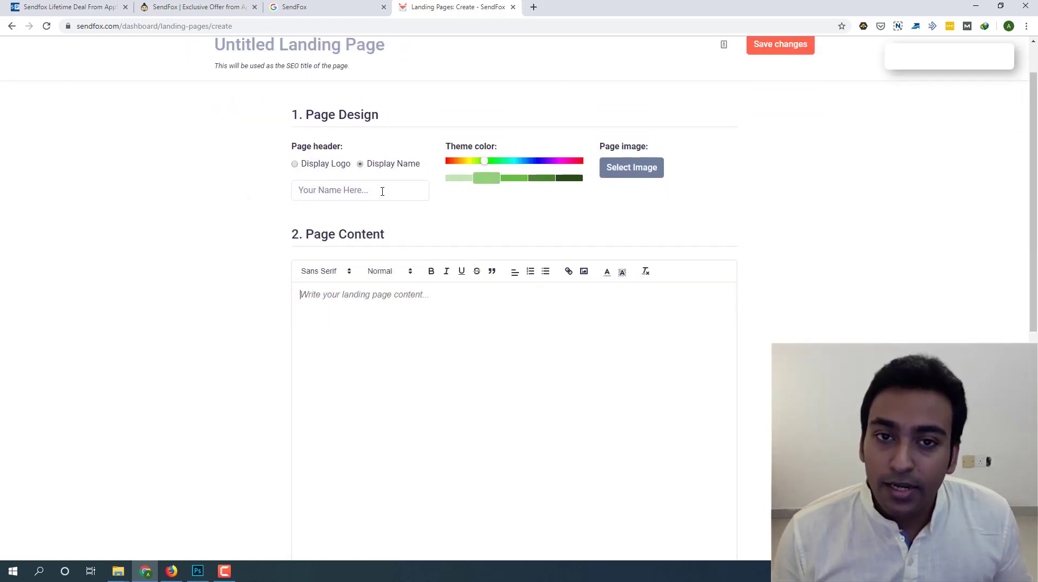
Switch the page header to Display Logo and insert the illustrated portrait from the Image Manager as the logo
{"action": "left_click", "coordinate": [295, 165]}
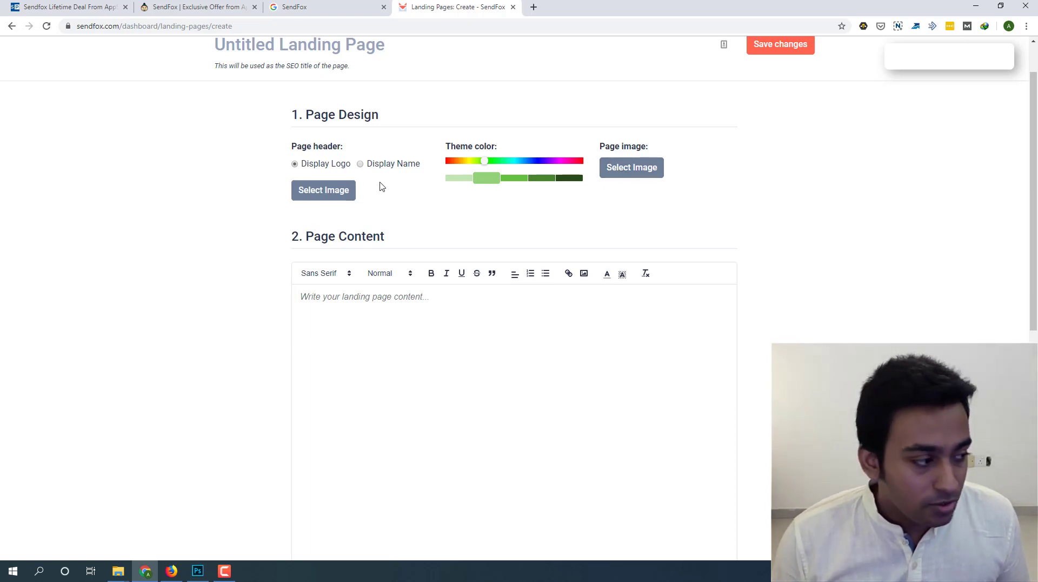
{"action": "left_click", "coordinate": [343, 192]}
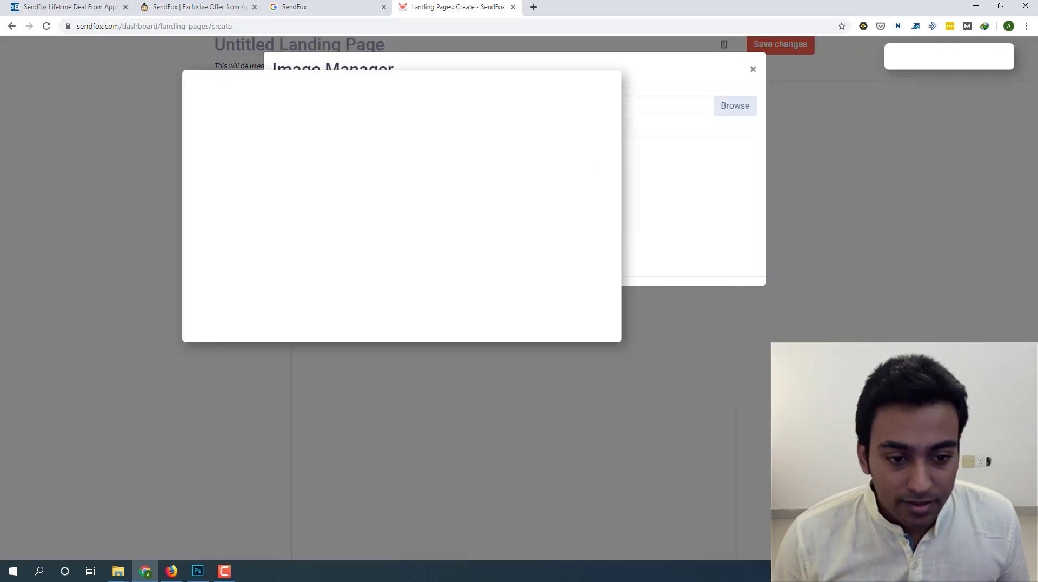
{"action": "left_click", "coordinate": [738, 107]}
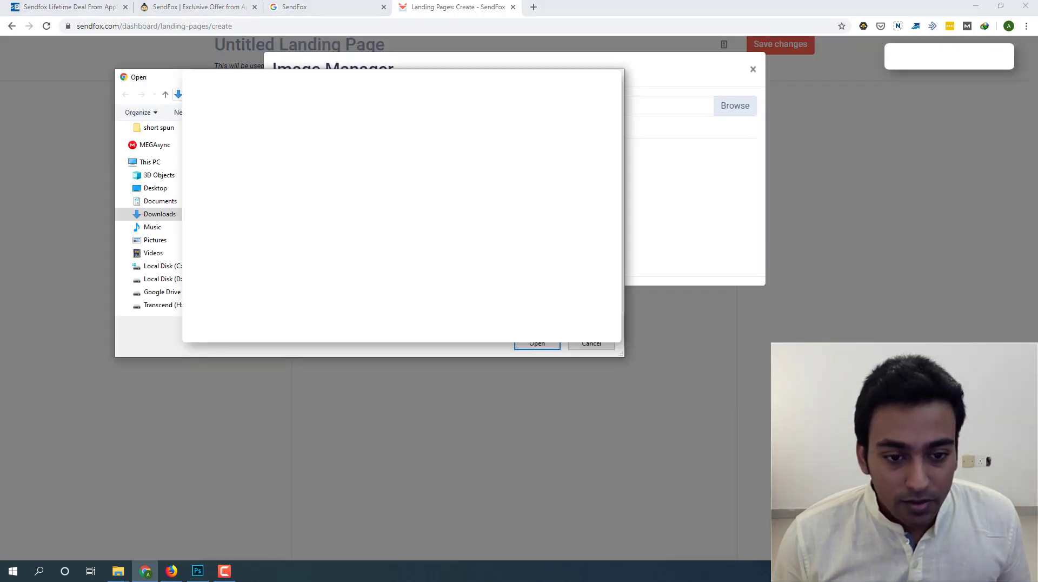
{"action": "scroll", "coordinate": [165, 172], "scroll_direction": "up", "scroll_amount": 1}
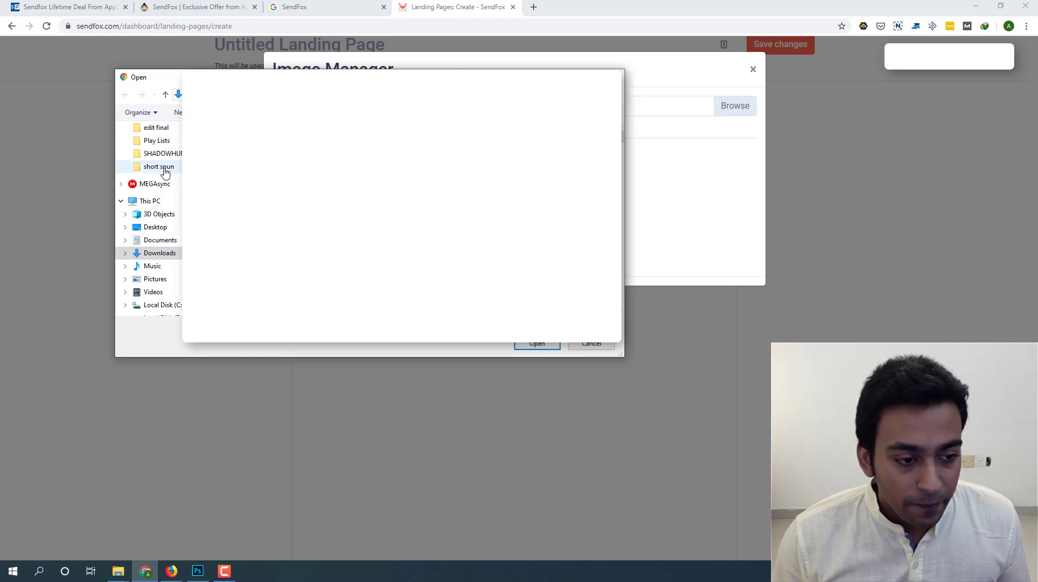
{"action": "scroll", "coordinate": [165, 172], "scroll_direction": "up", "scroll_amount": 3}
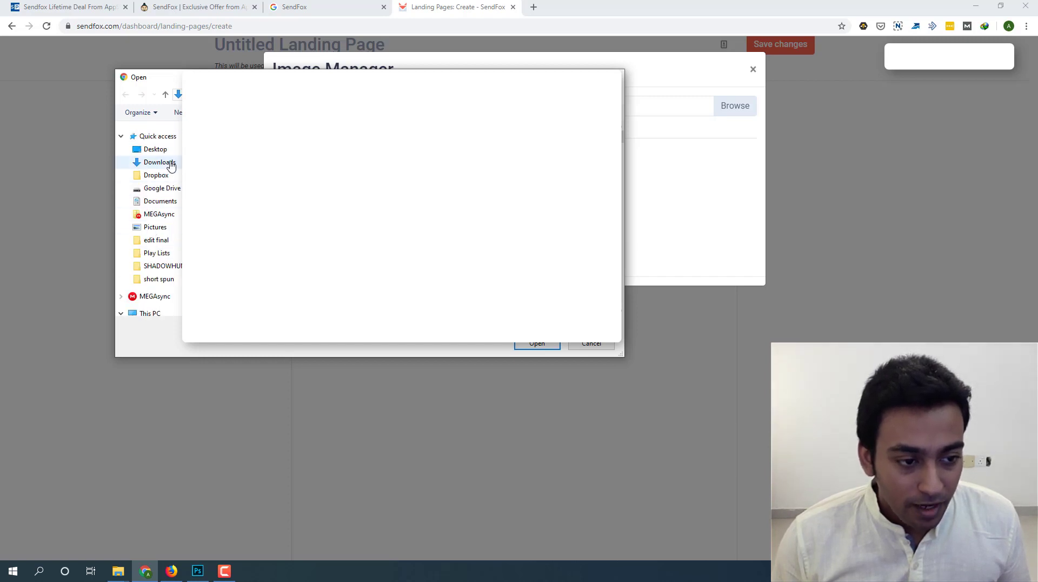
{"action": "left_click", "coordinate": [170, 163]}
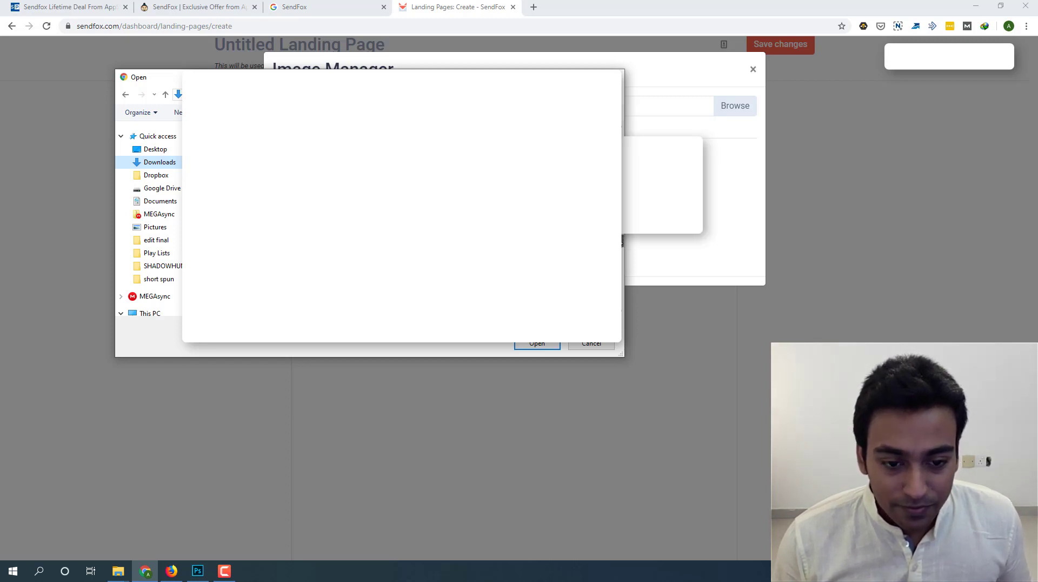
{"action": "key", "text": "Escape"}
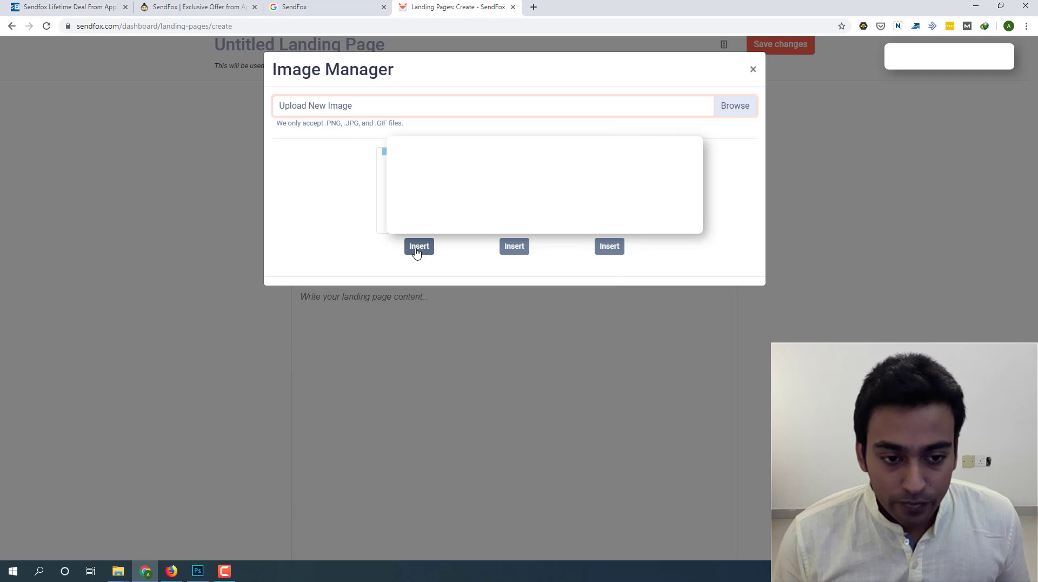
{"action": "left_click", "coordinate": [416, 251]}
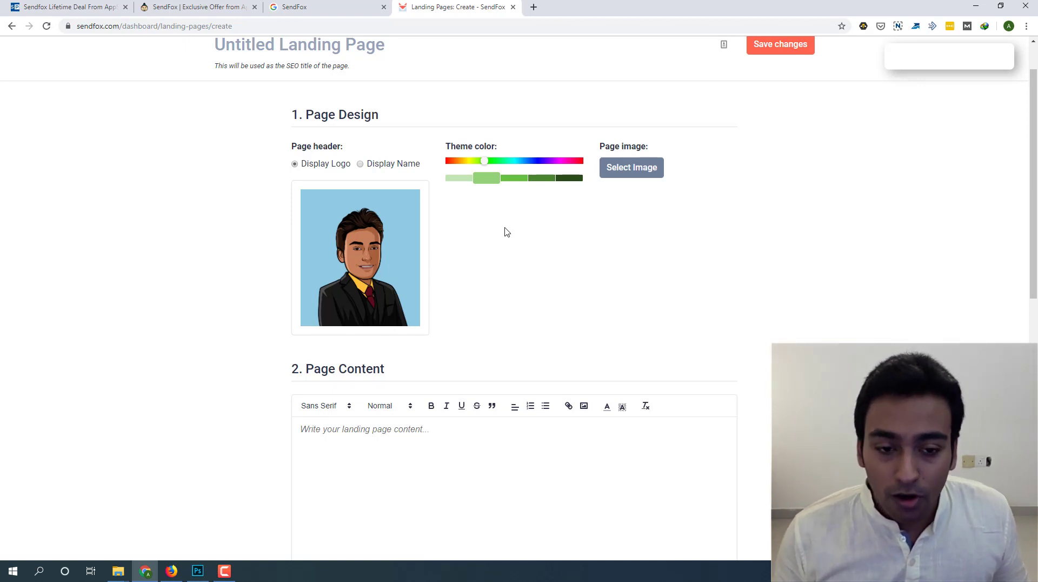
Set the theme color to the middle shade of blue and insert the mountain photo as the page image
{"action": "left_click_drag", "start_coordinate": [485, 168], "coordinate": [534, 168]}
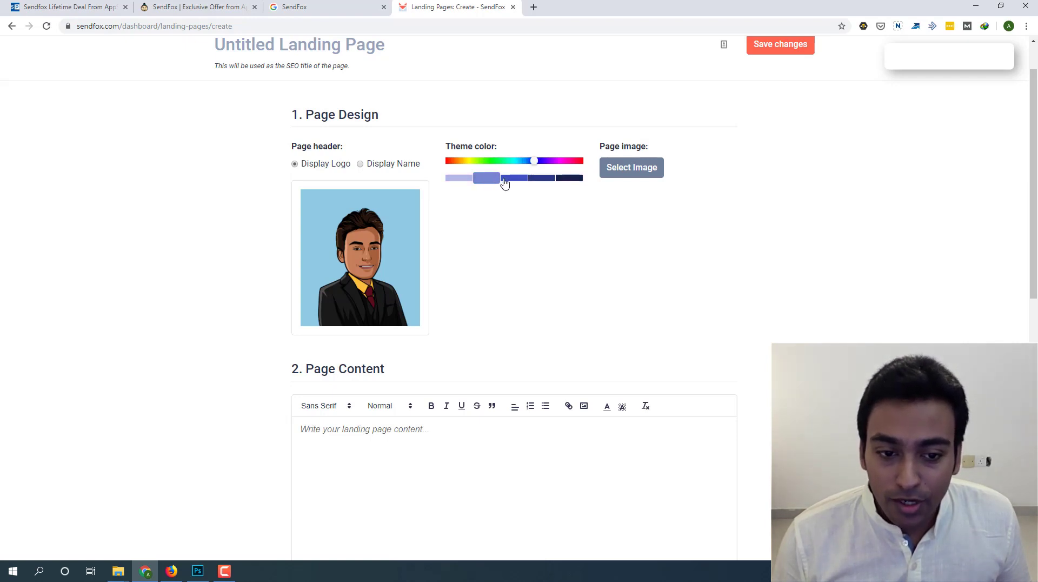
{"action": "left_click", "coordinate": [516, 179]}
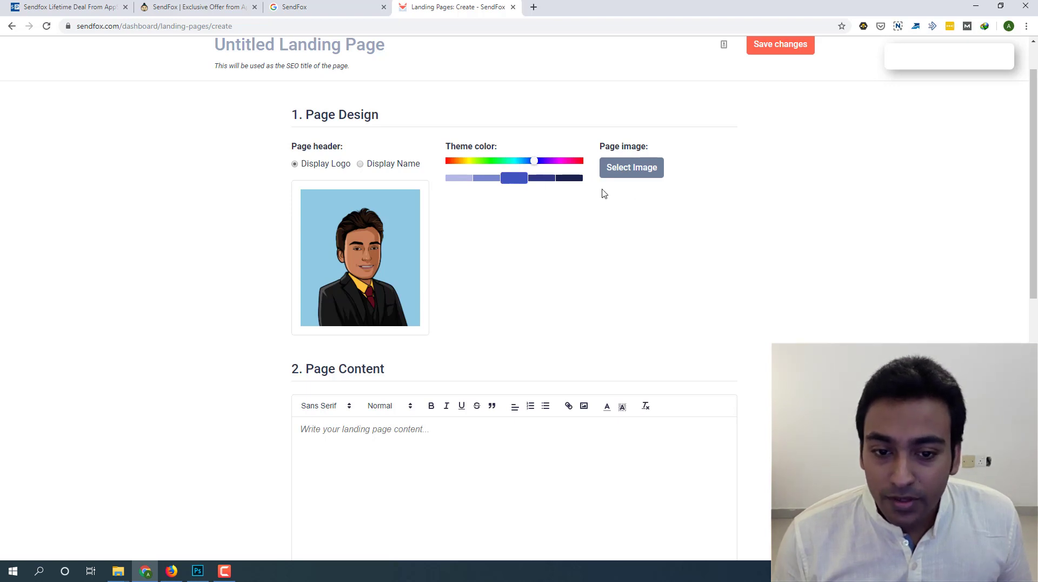
{"action": "left_click", "coordinate": [657, 182]}
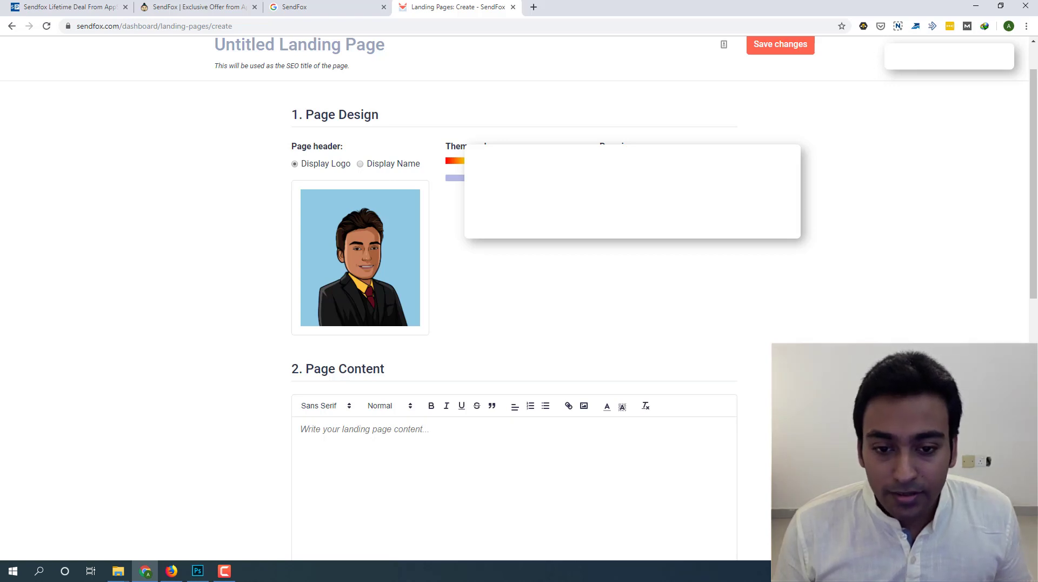
{"action": "left_click", "coordinate": [377, 295]}
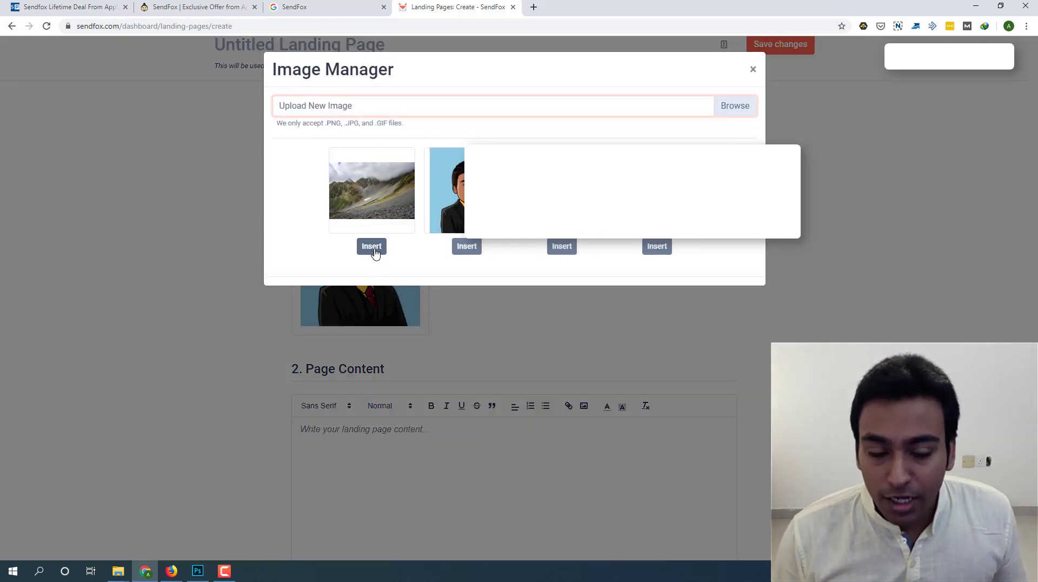
{"action": "left_click", "coordinate": [373, 248]}
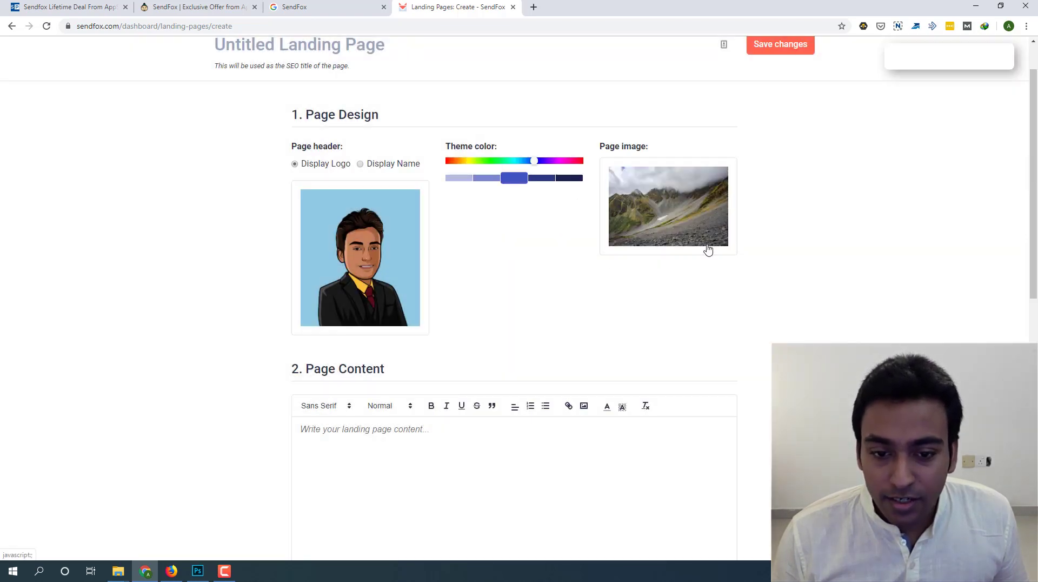
Enter "Some text" as the landing page content
{"action": "scroll", "coordinate": [644, 265], "scroll_direction": "down", "scroll_amount": 3}
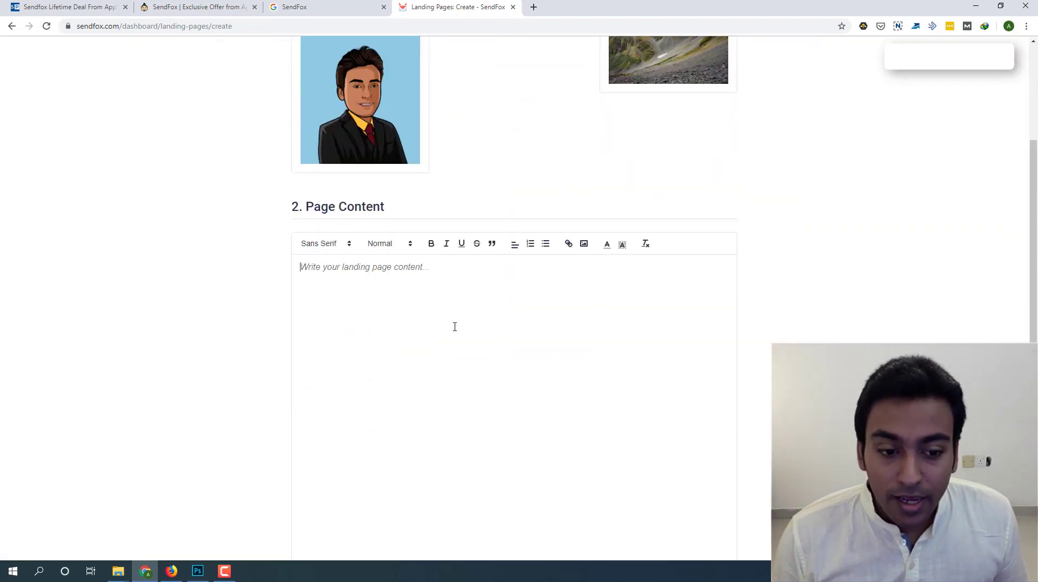
{"action": "left_click", "coordinate": [457, 328]}
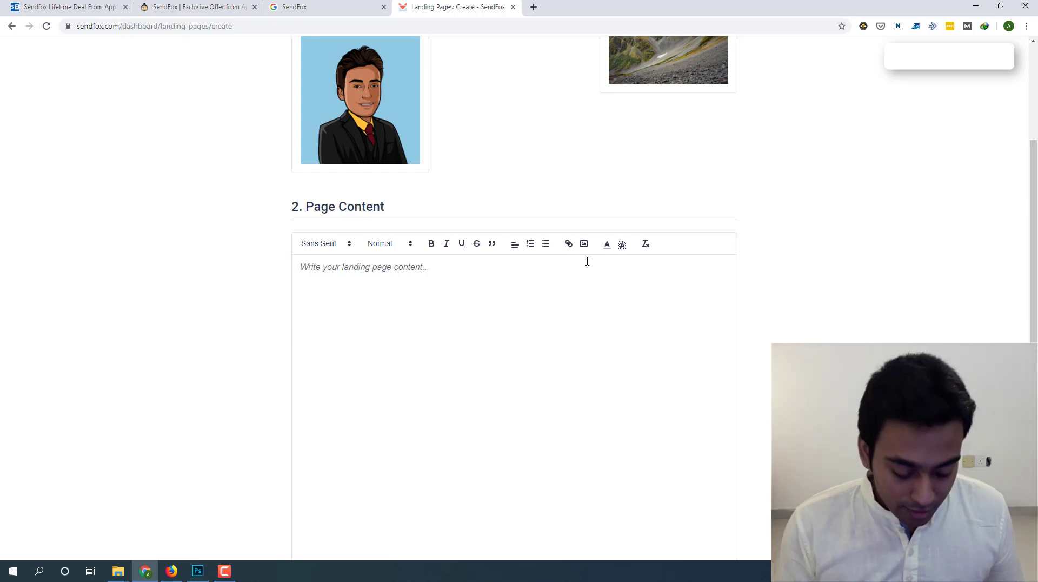
{"action": "type", "text": "Some text"}
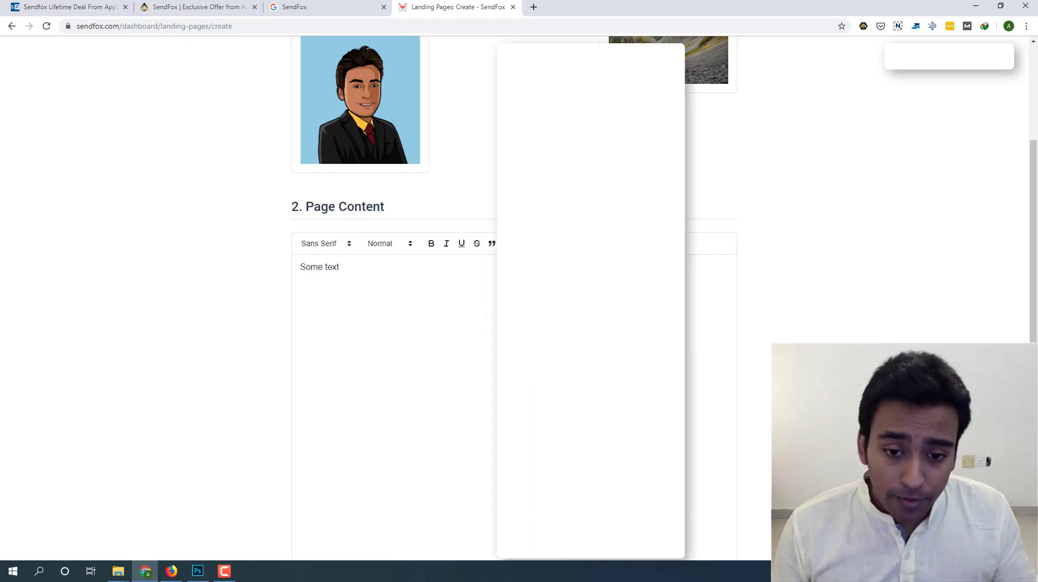
Review the Page Form settings, including the collected information, subscriber list choices, redirect URL and GDPR consent
{"action": "scroll", "coordinate": [760, 254], "scroll_direction": "down", "scroll_amount": 2}
{"action": "scroll", "coordinate": [760, 254], "scroll_direction": "down", "scroll_amount": 5}
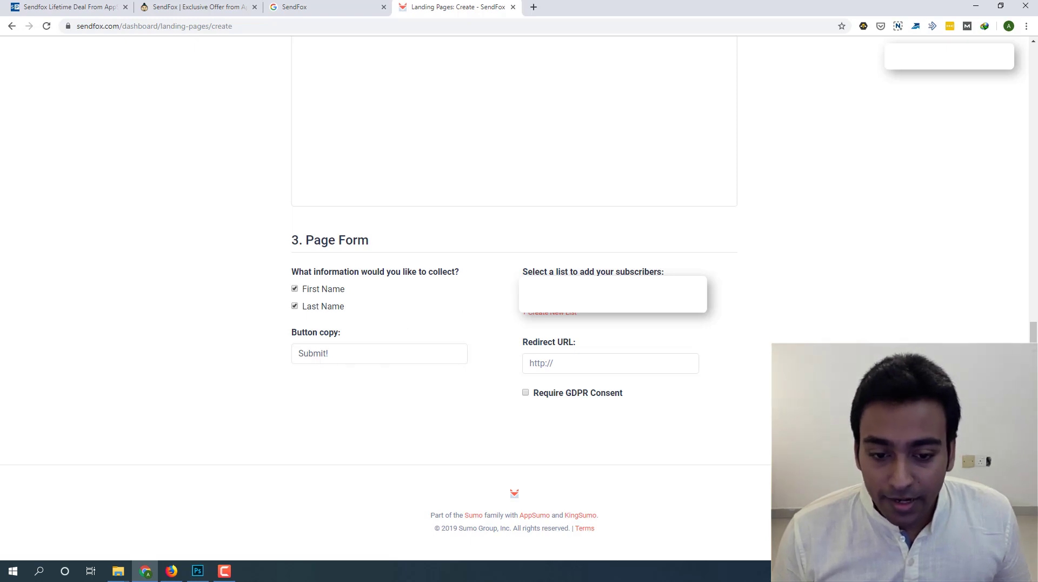
{"action": "left_click", "coordinate": [577, 313]}
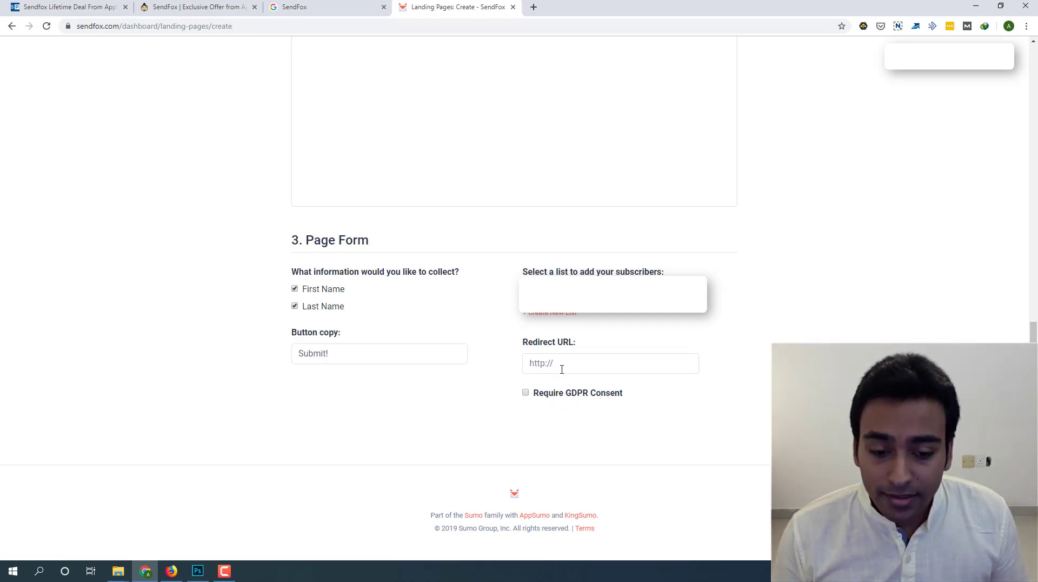
{"action": "left_click", "coordinate": [611, 292]}
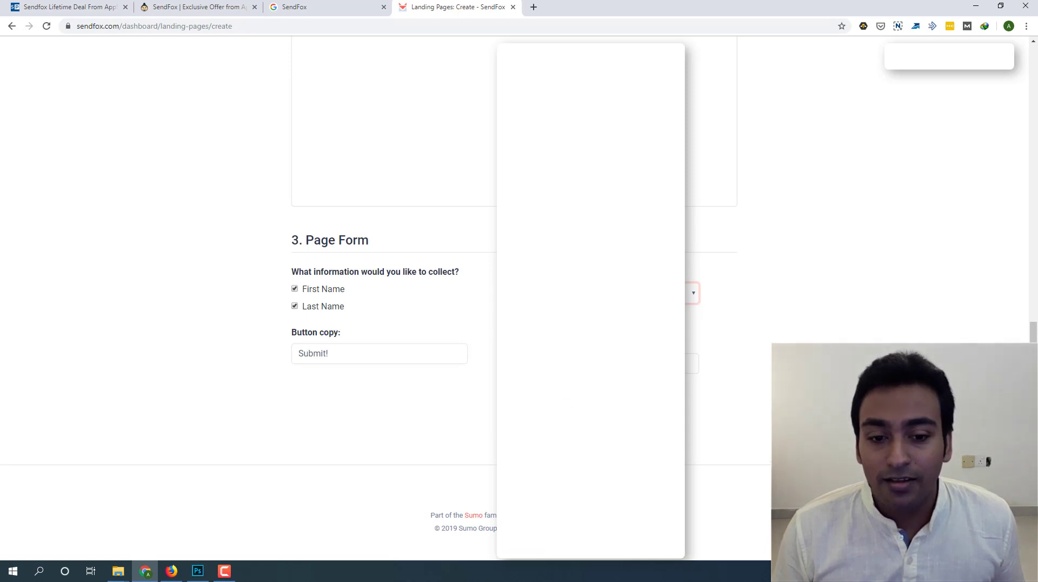
{"action": "scroll", "coordinate": [378, 298], "scroll_direction": "up", "scroll_amount": 6}
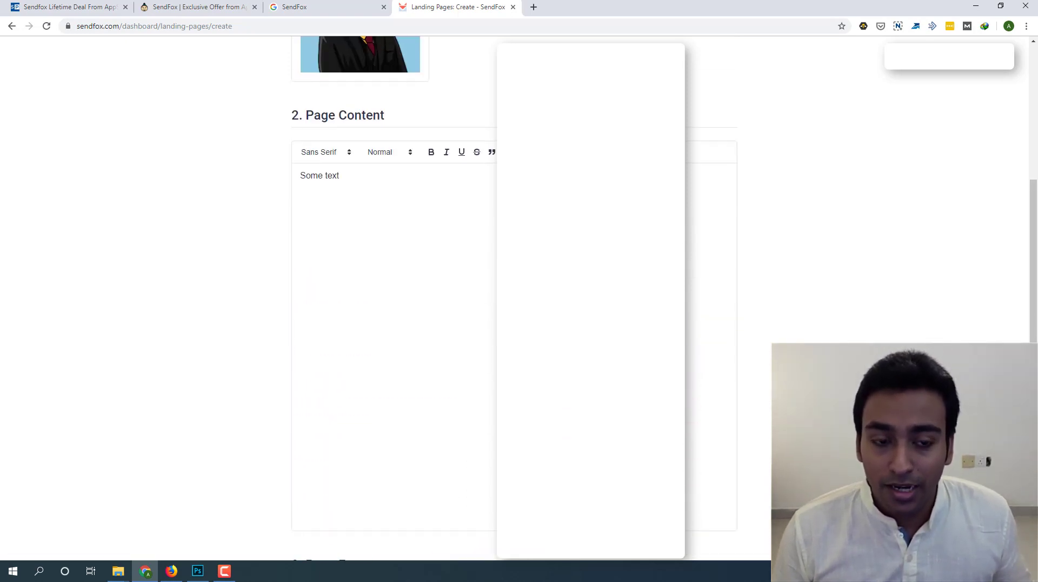
{"action": "scroll", "coordinate": [379, 297], "scroll_direction": "down", "scroll_amount": 6}
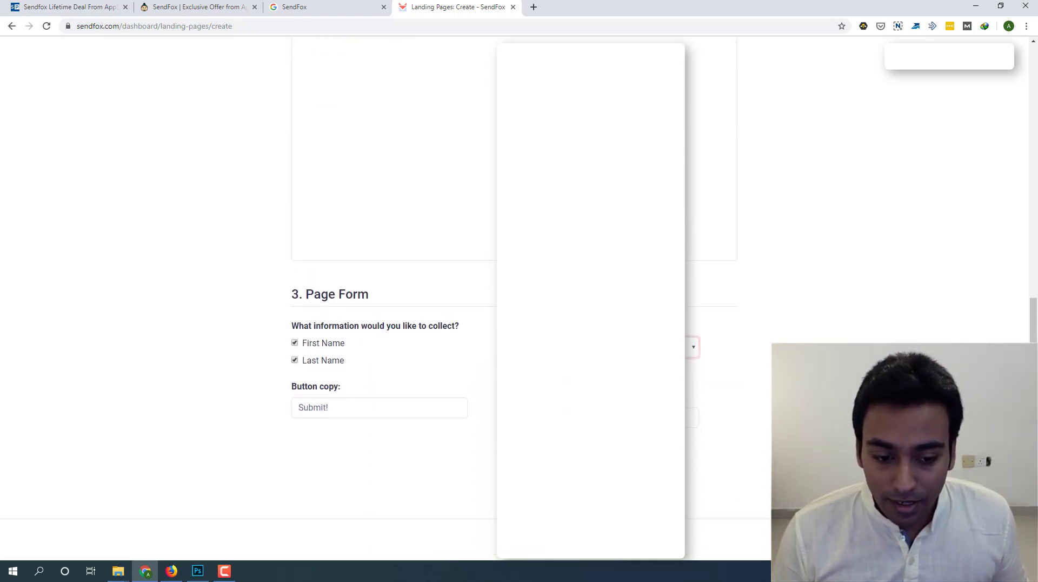
Title the landing page "Page Test" and save it
{"action": "scroll", "coordinate": [749, 125], "scroll_direction": "up", "scroll_amount": 10}
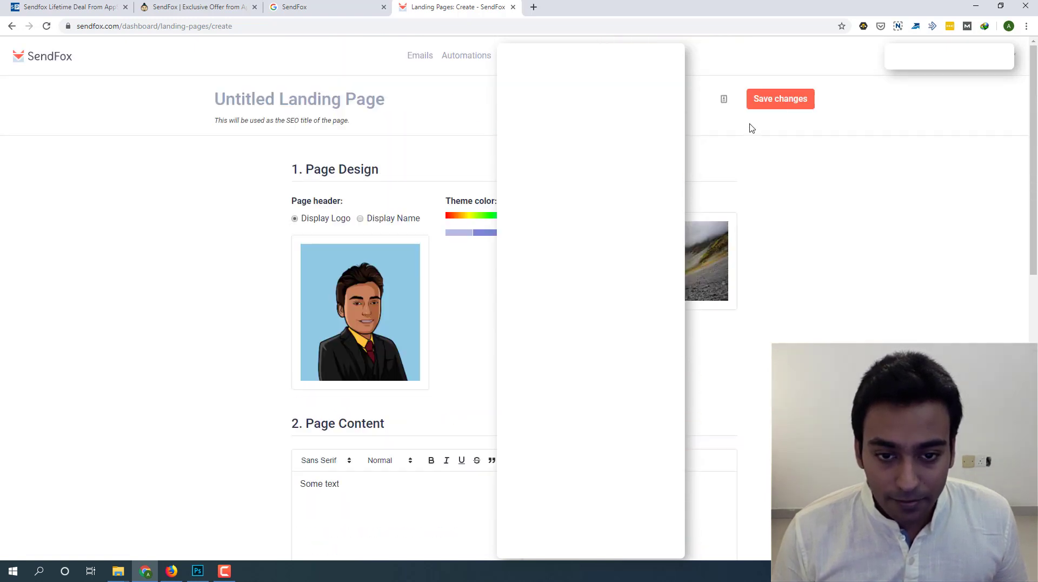
{"action": "left_click", "coordinate": [300, 106]}
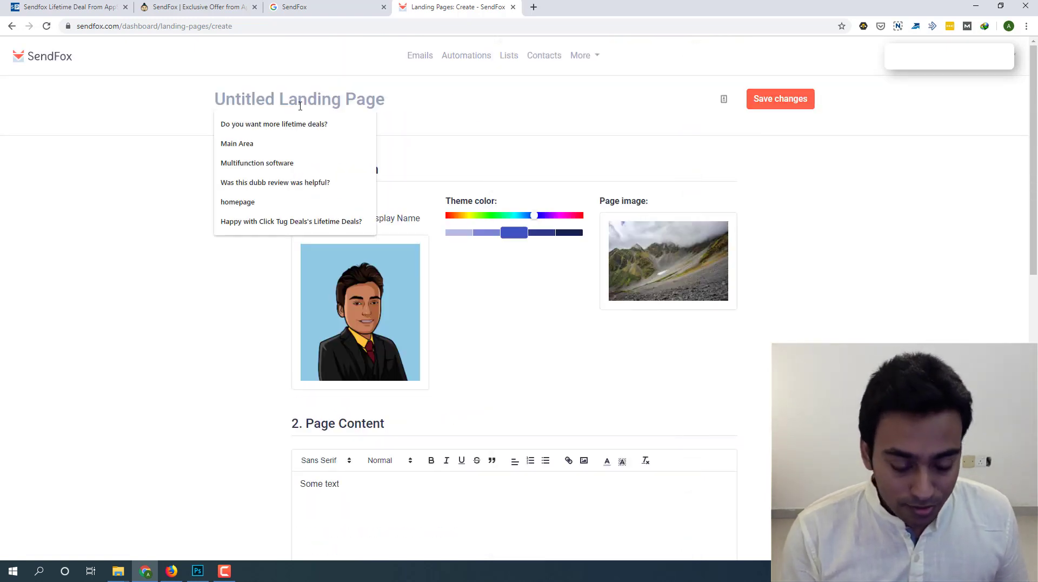
{"action": "type", "text": "Page Test"}
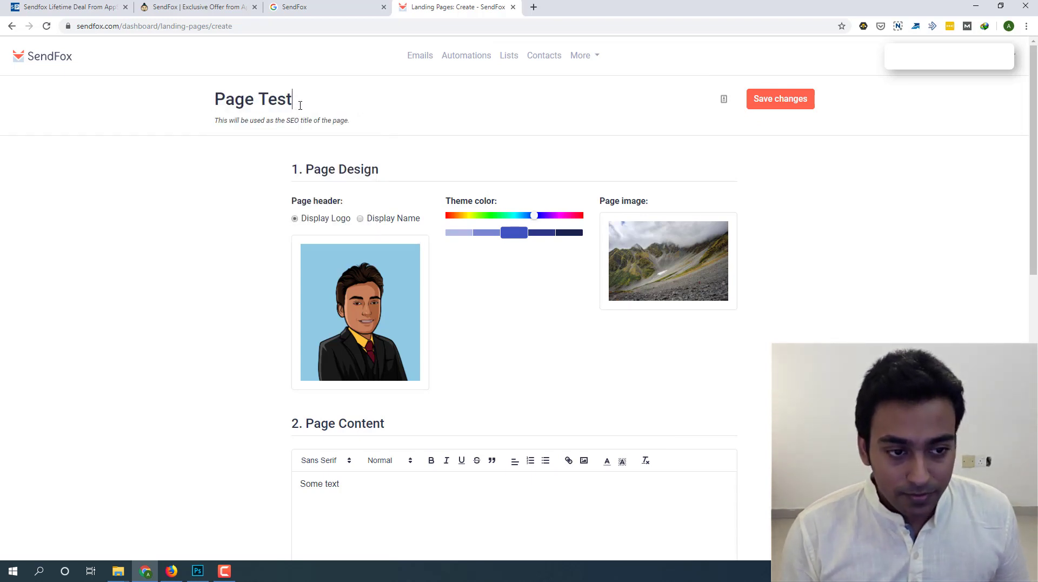
{"action": "left_click", "coordinate": [779, 99]}
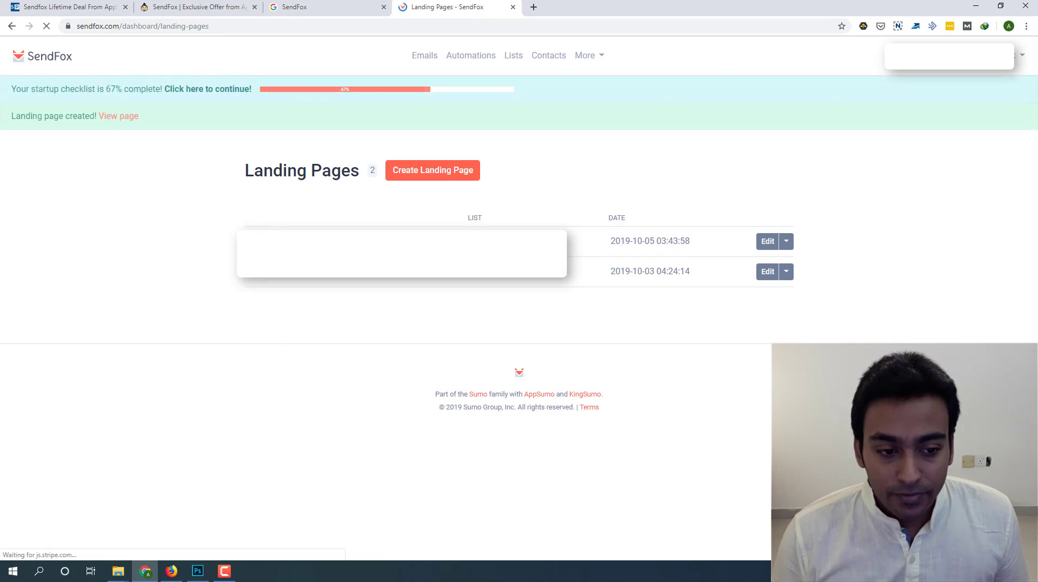
View the live version of the newly created landing page and return to the Landing Pages list
{"action": "left_click", "coordinate": [785, 241]}
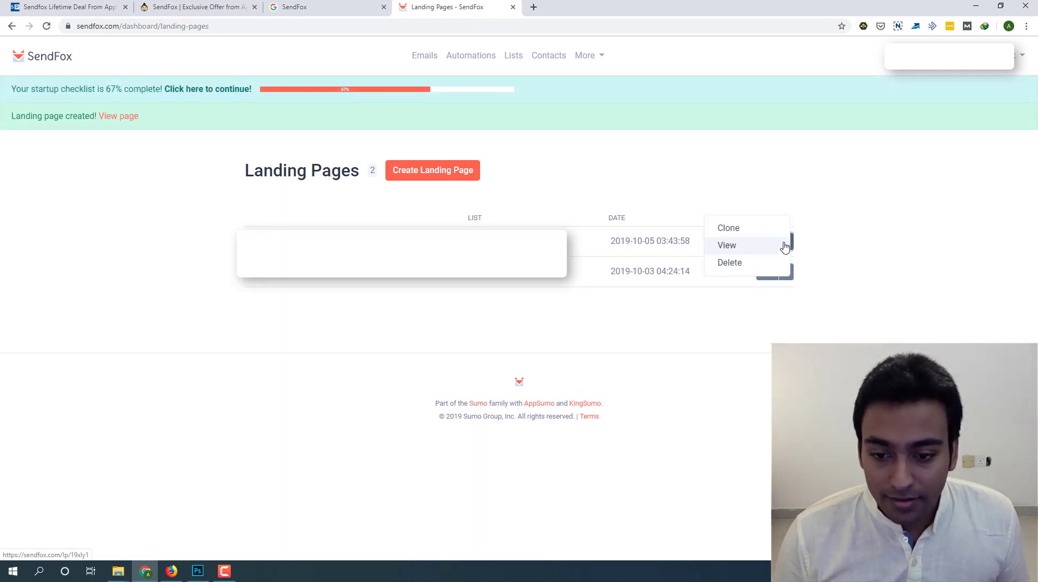
{"action": "left_click", "coordinate": [736, 247]}
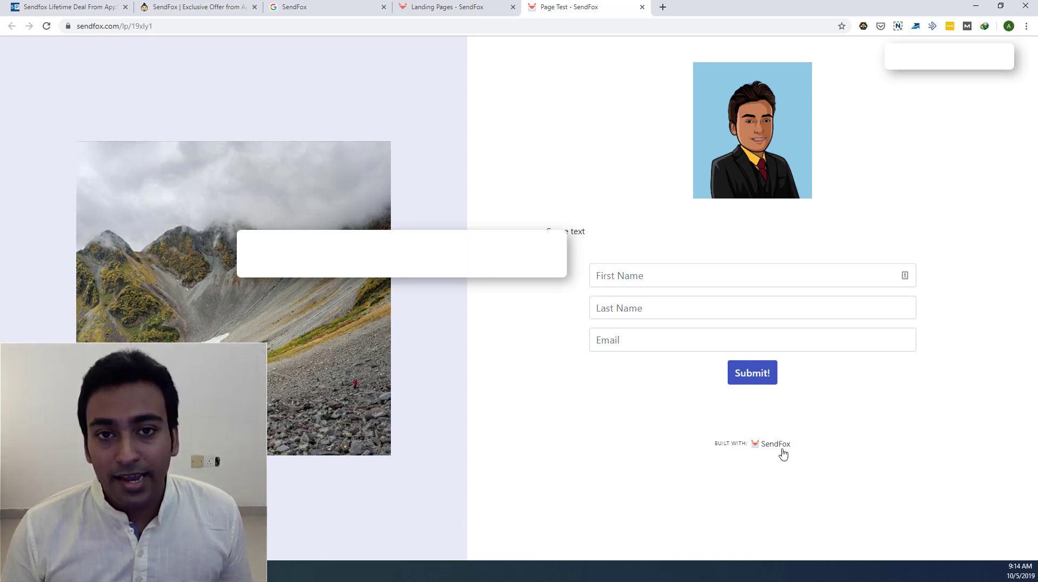
{"action": "left_click", "coordinate": [465, 9]}
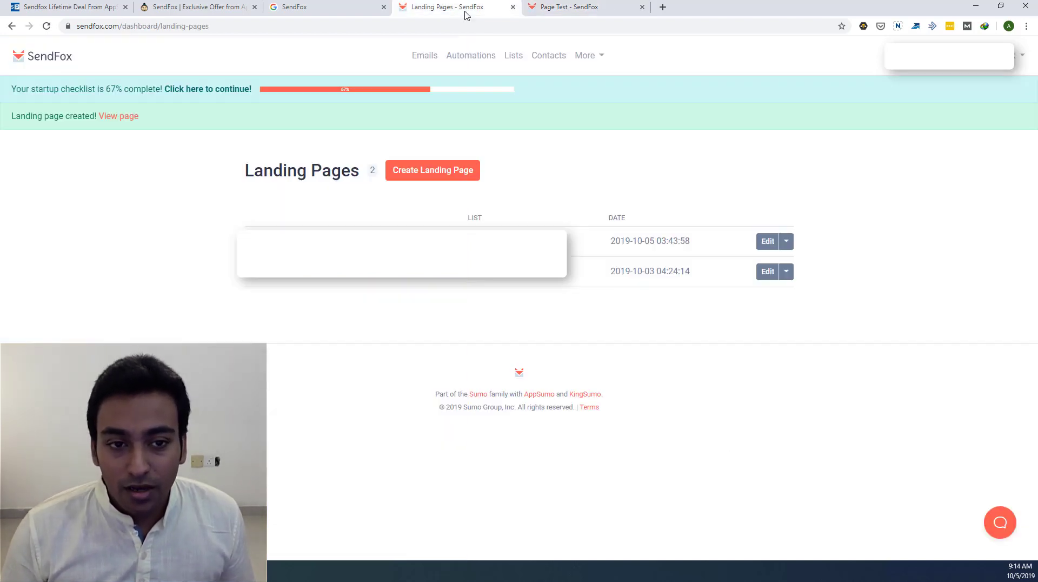
Open the Forms section of the dashboard
{"action": "left_click", "coordinate": [584, 57]}
{"action": "left_click", "coordinate": [595, 98]}
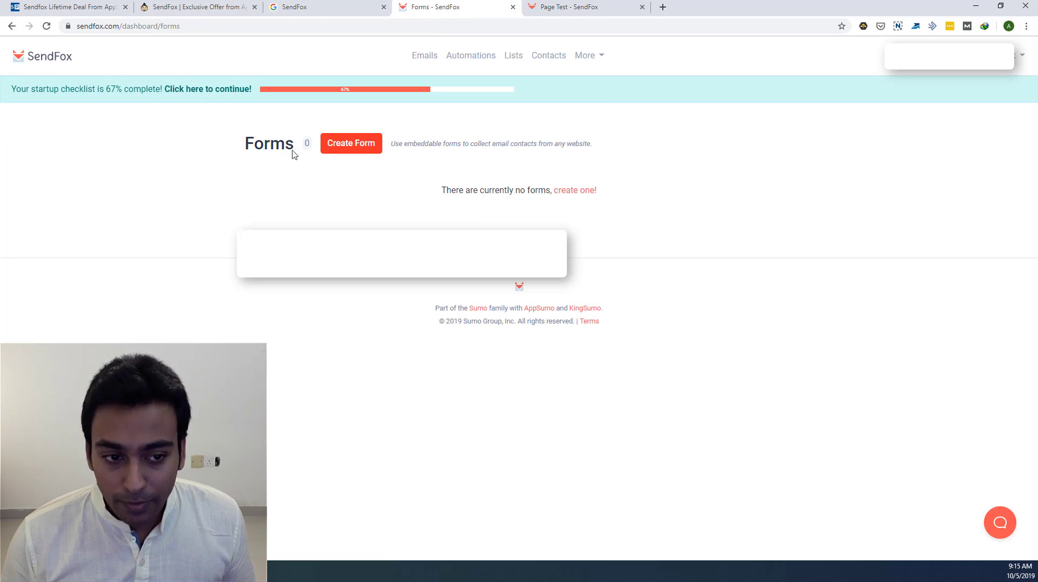
Start a new form and review its title, contact list and redirect URL settings
{"action": "left_click", "coordinate": [362, 147]}
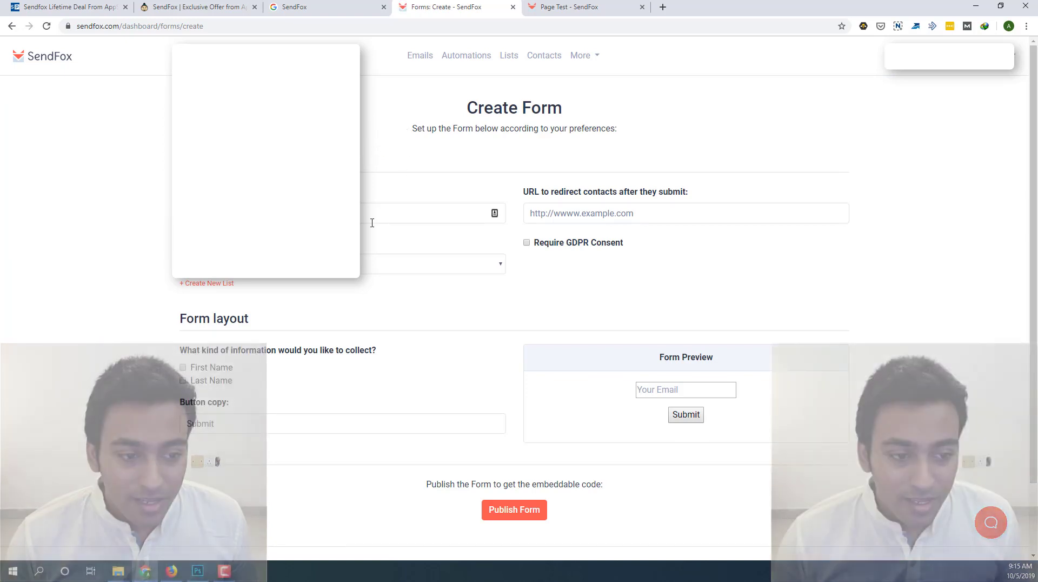
{"action": "left_click", "coordinate": [427, 213]}
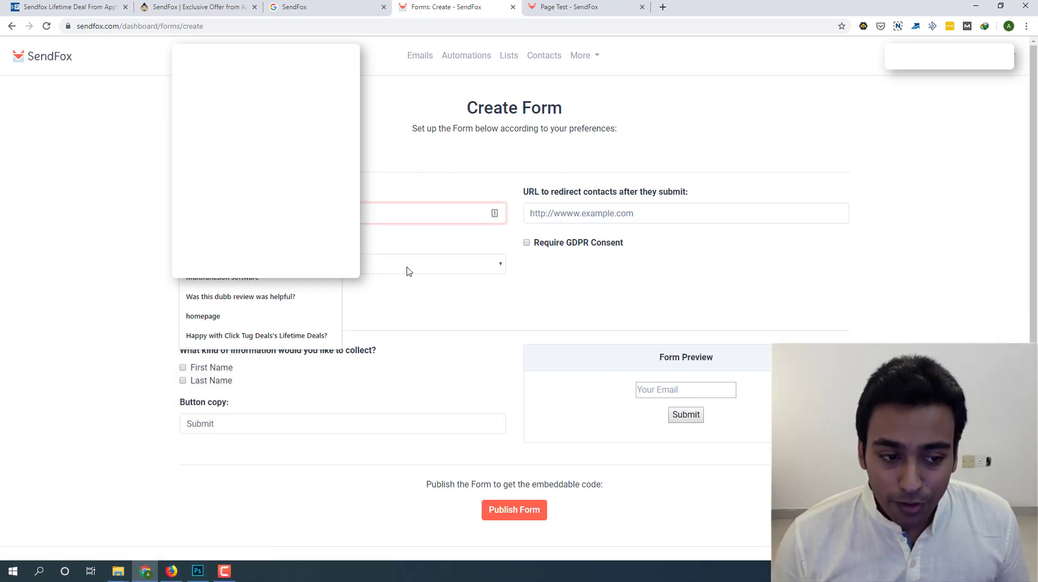
{"action": "left_click", "coordinate": [462, 316]}
{"action": "left_click", "coordinate": [606, 215]}
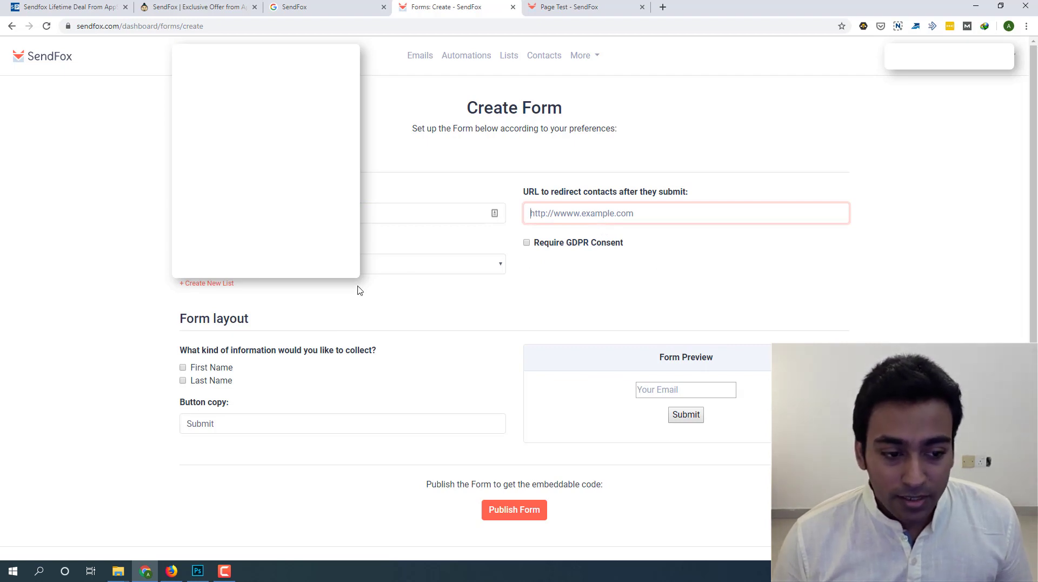
Include First Name and Last Name in the form's collected information and check the form preview
{"action": "scroll", "coordinate": [303, 303], "scroll_direction": "down", "scroll_amount": 1}
{"action": "left_click", "coordinate": [209, 314]}
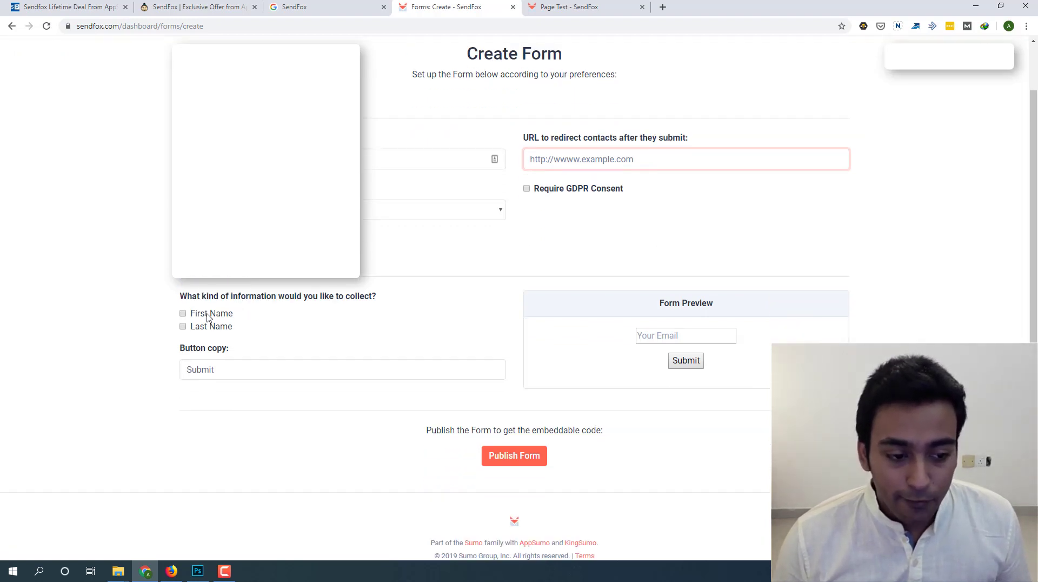
{"action": "left_click", "coordinate": [207, 326]}
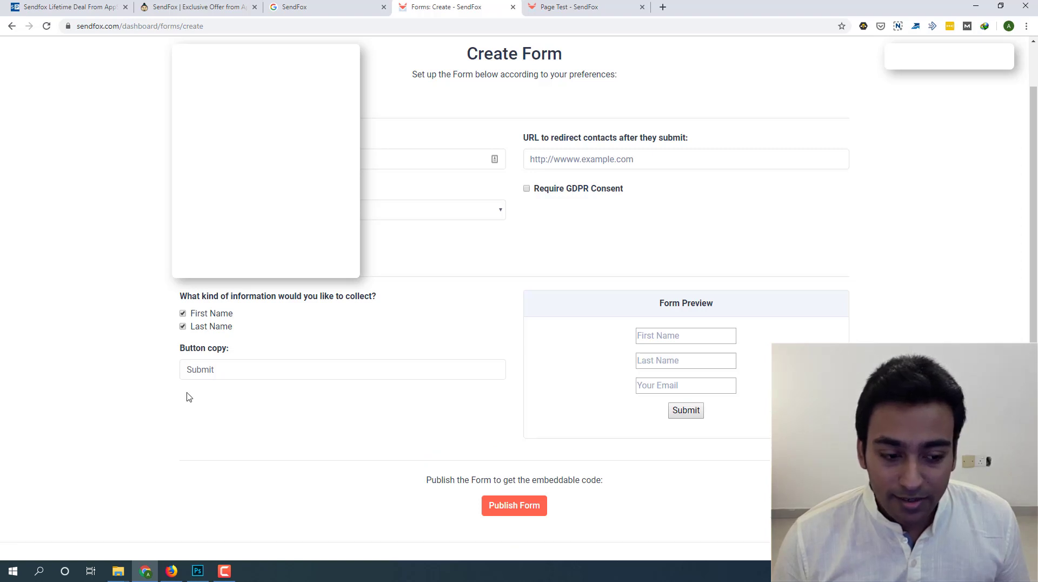
{"action": "scroll", "coordinate": [427, 443], "scroll_direction": "down", "scroll_amount": 2}
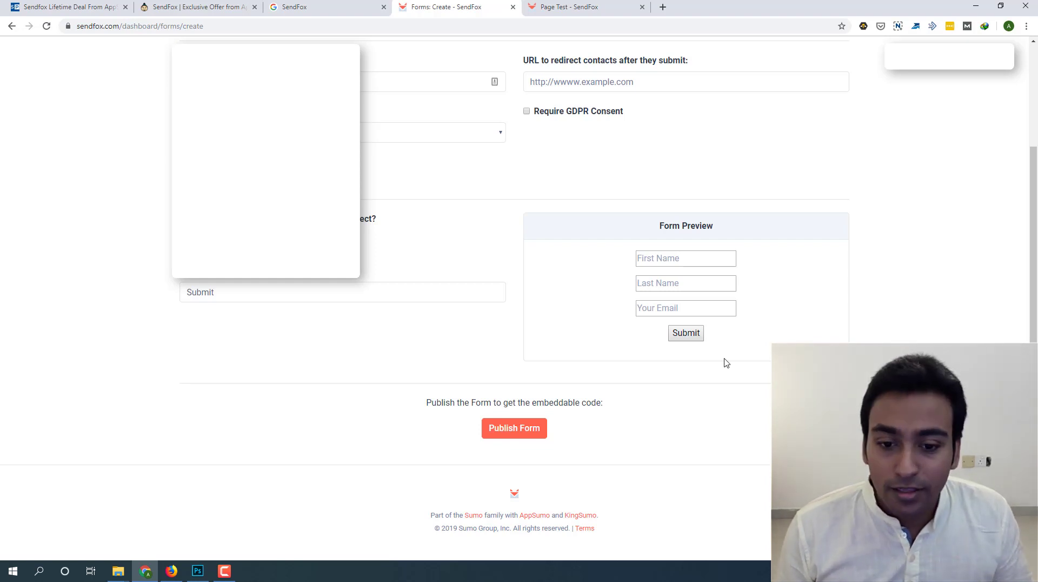
{"action": "scroll", "coordinate": [726, 363], "scroll_direction": "up", "scroll_amount": 3}
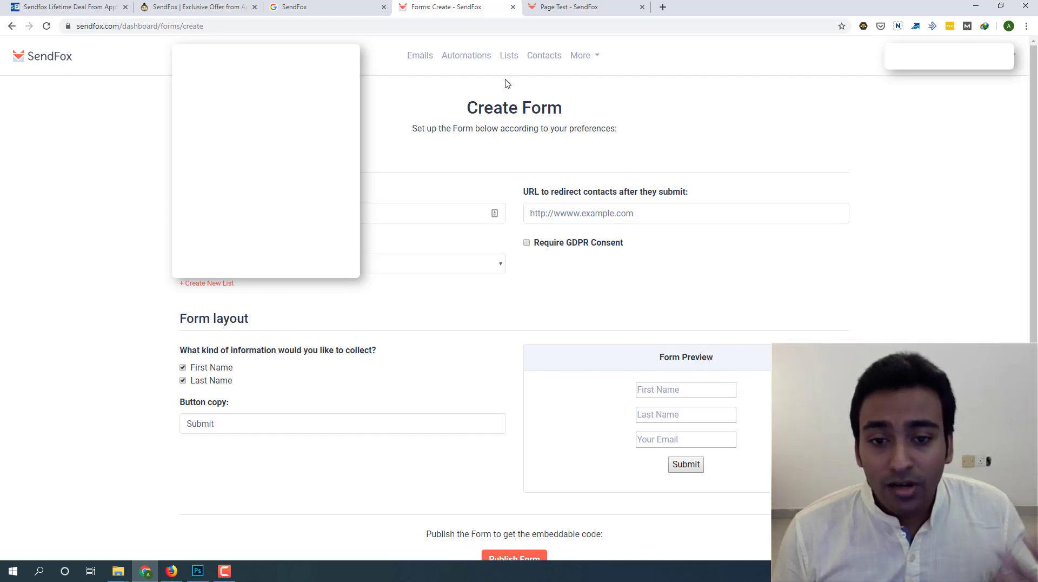
Create a new email and title it "Title 1"
{"action": "left_click", "coordinate": [419, 62]}
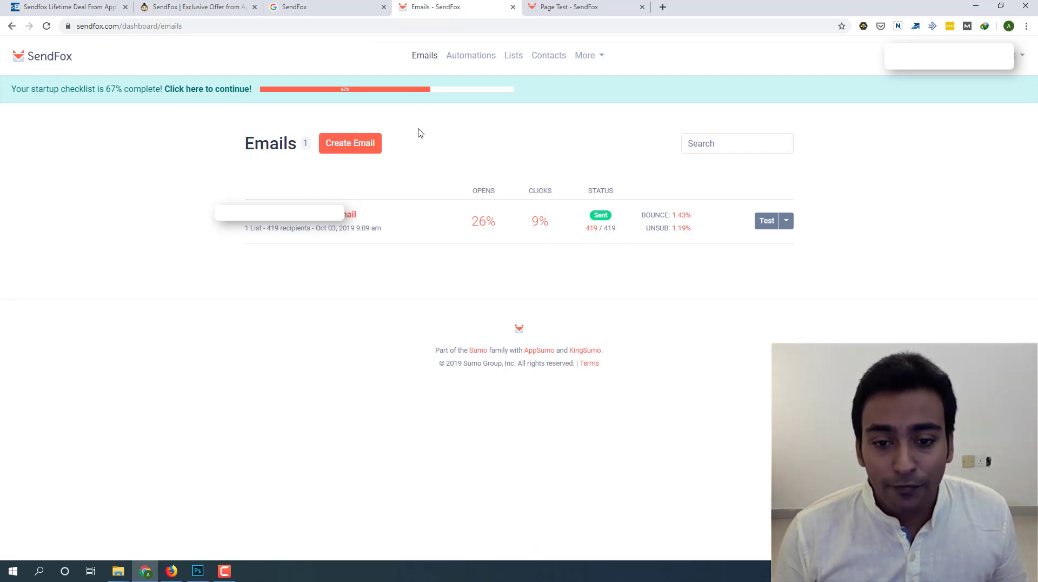
{"action": "left_click", "coordinate": [355, 147]}
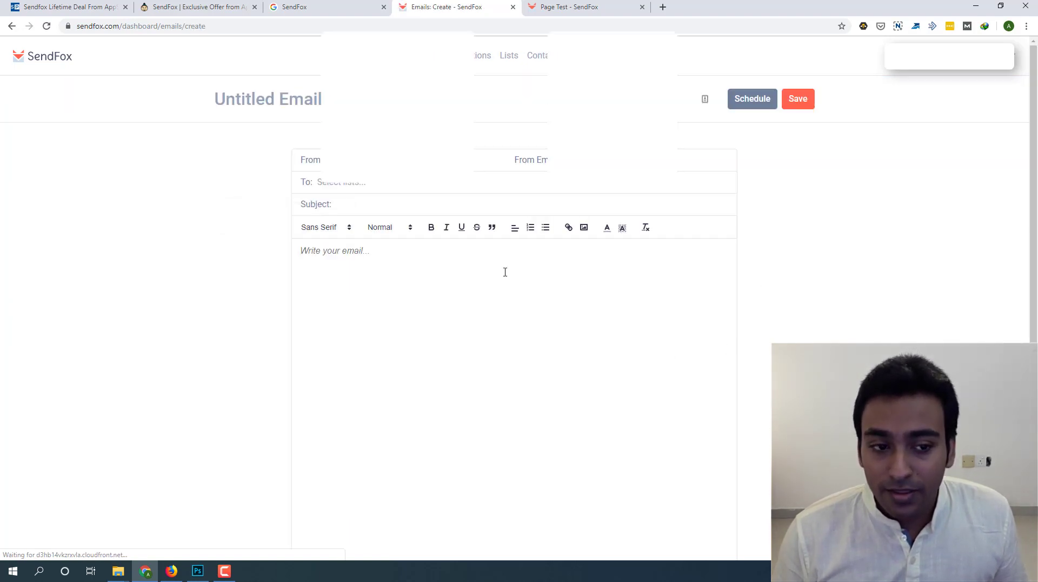
{"action": "left_click", "coordinate": [304, 102]}
{"action": "type", "text": "T"}
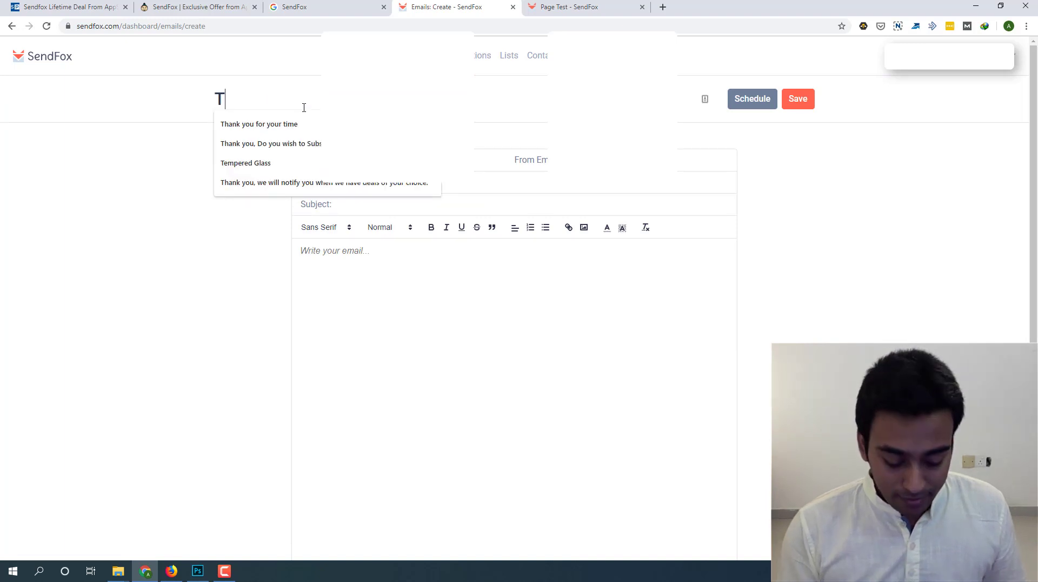
{"action": "type", "text": "itle 1"}
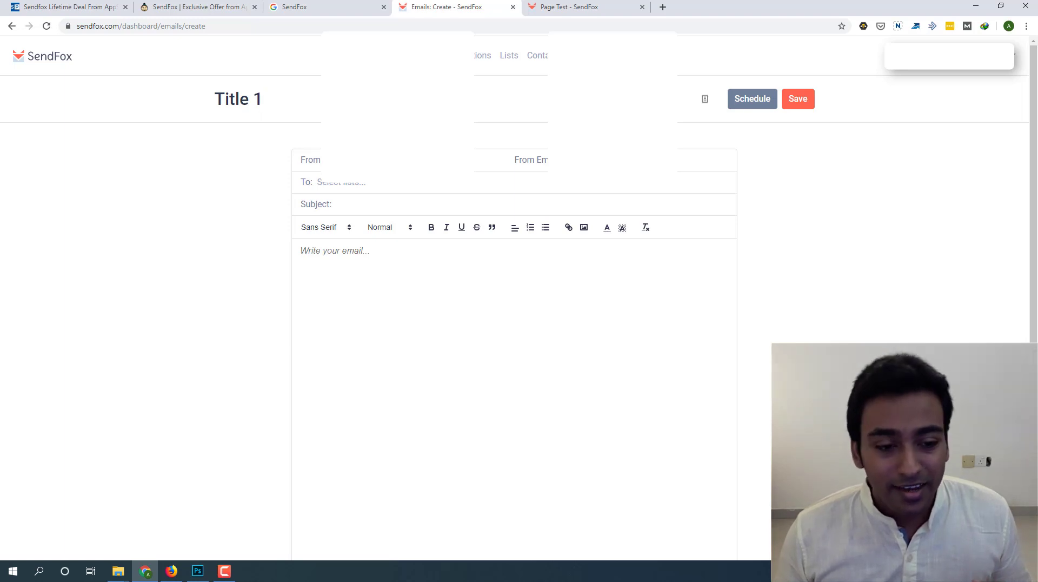
Review the email's body area and the personalization tags for inserting contact information
{"action": "scroll", "coordinate": [513, 297], "scroll_direction": "down", "scroll_amount": 3}
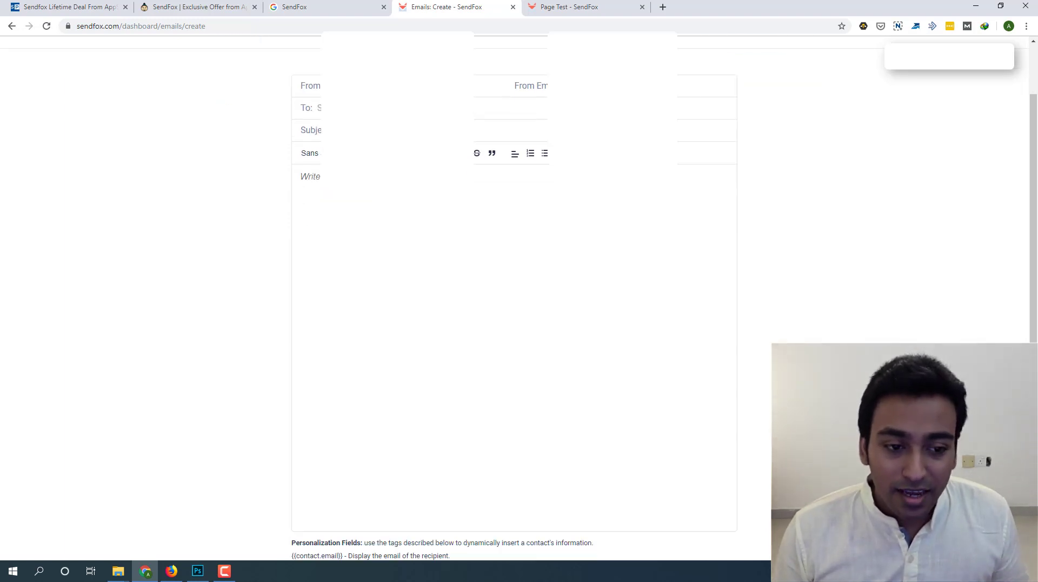
{"action": "scroll", "coordinate": [513, 298], "scroll_direction": "up", "scroll_amount": 1}
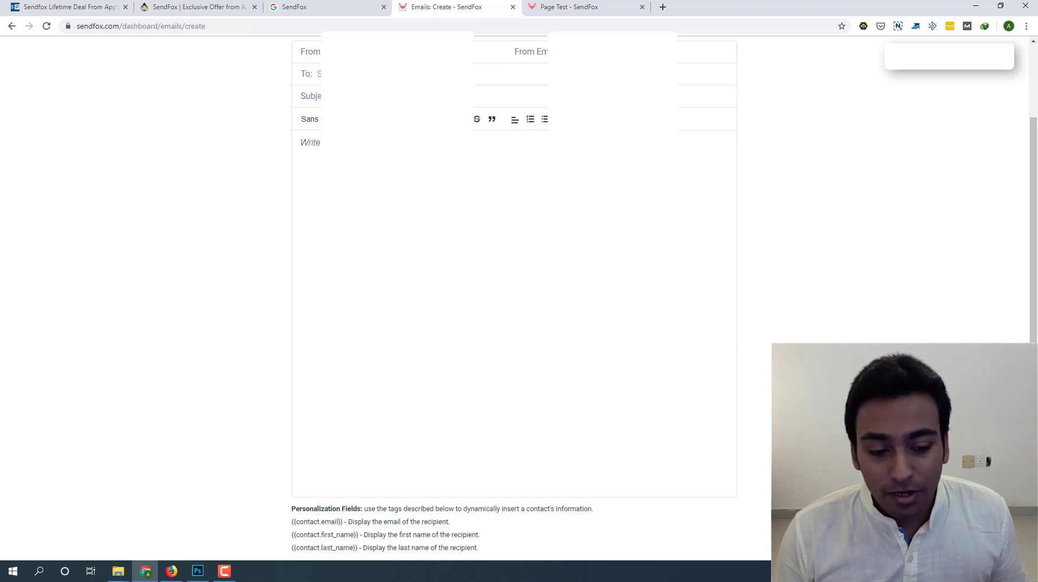
{"action": "left_click", "coordinate": [480, 173]}
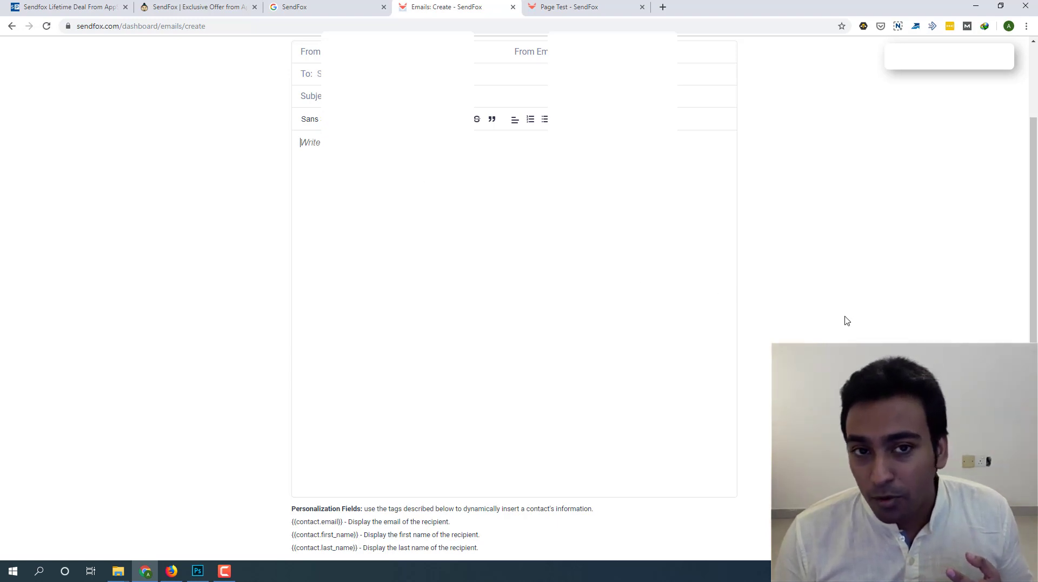
Set the existing contacts list as the email's recipient and look over the rest of the draft
{"action": "scroll", "coordinate": [846, 320], "scroll_direction": "up", "scroll_amount": 1}
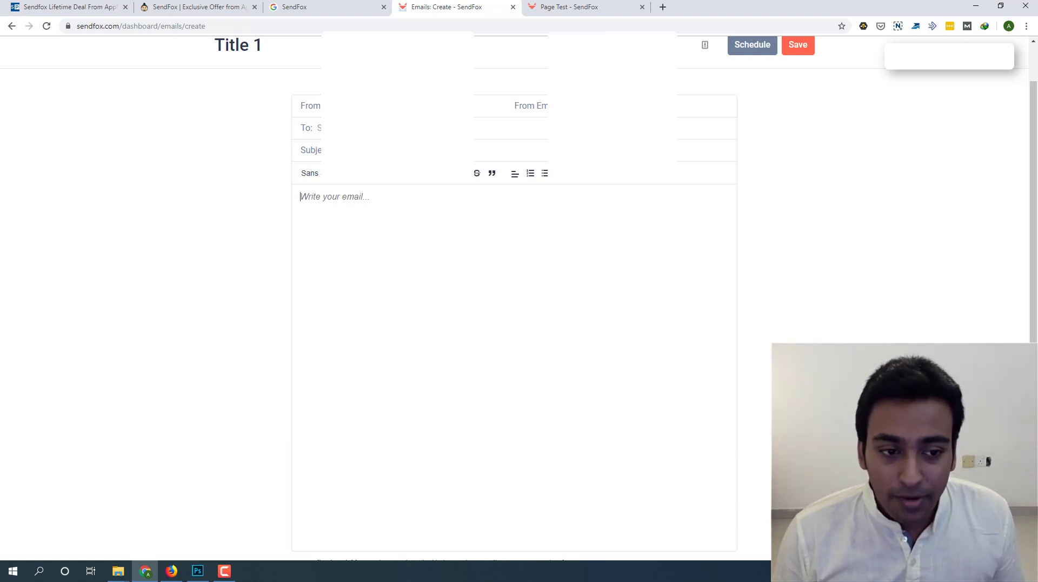
{"action": "left_click", "coordinate": [320, 128]}
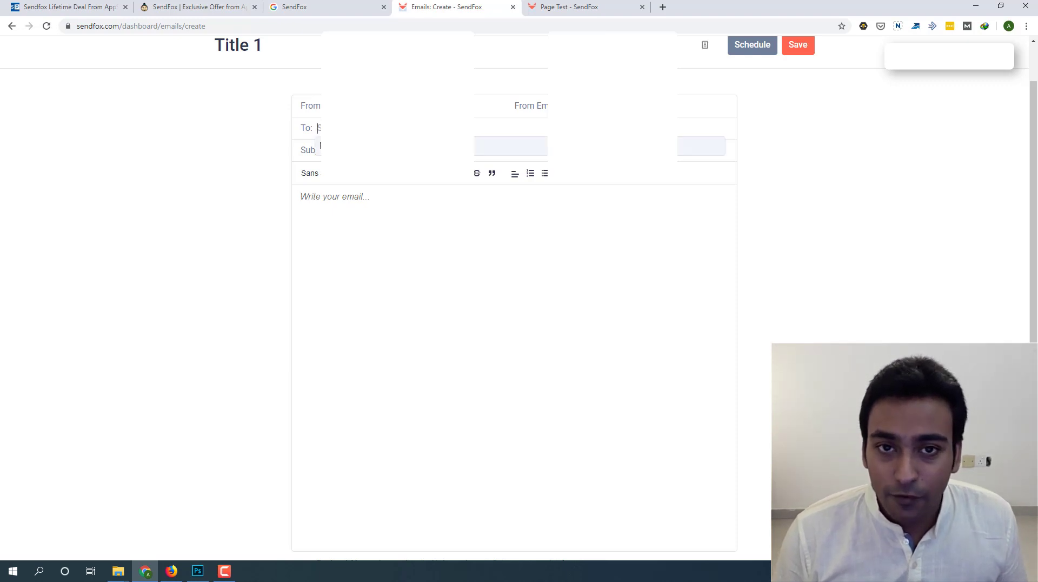
{"action": "key", "text": "Escape"}
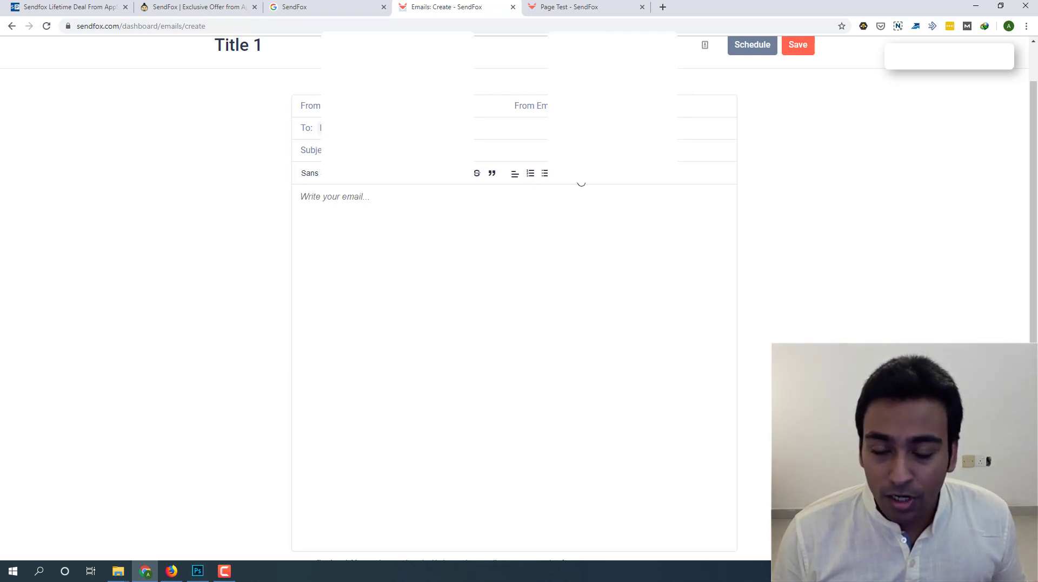
{"action": "scroll", "coordinate": [718, 252], "scroll_direction": "down", "scroll_amount": 3}
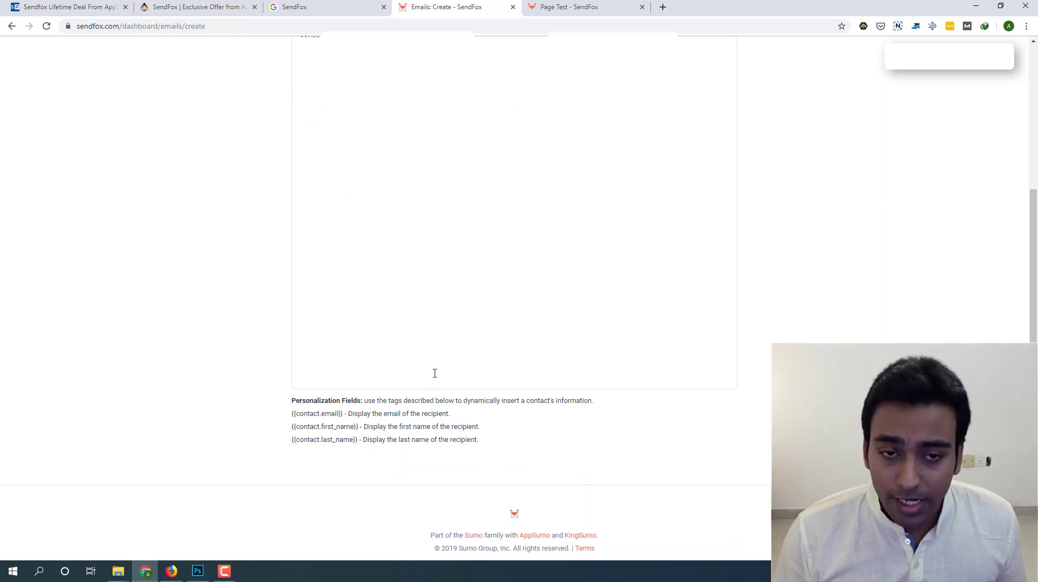
{"action": "scroll", "coordinate": [434, 373], "scroll_direction": "up", "scroll_amount": 3}
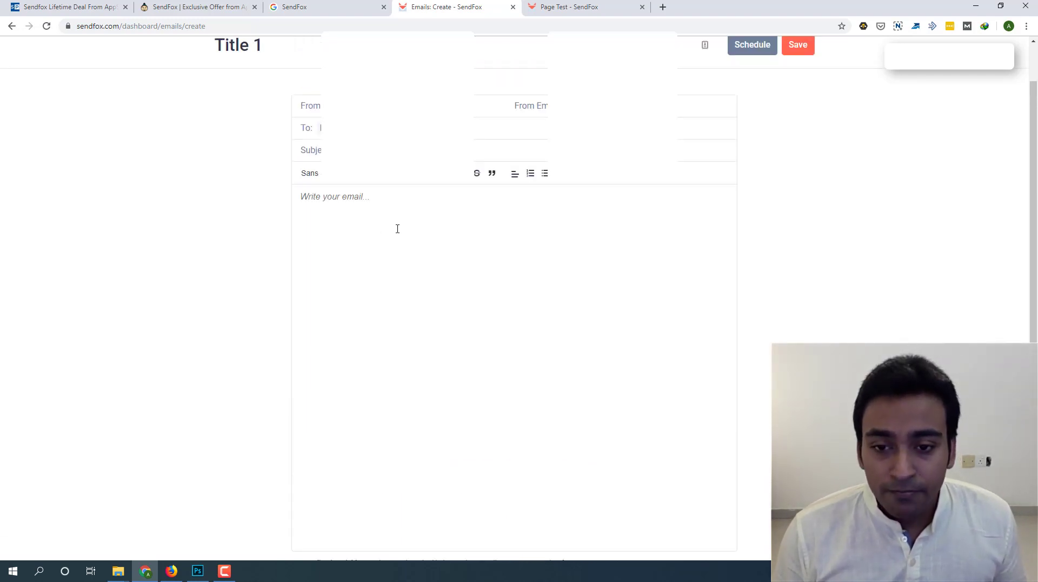
{"action": "scroll", "coordinate": [400, 230], "scroll_direction": "up", "scroll_amount": 1}
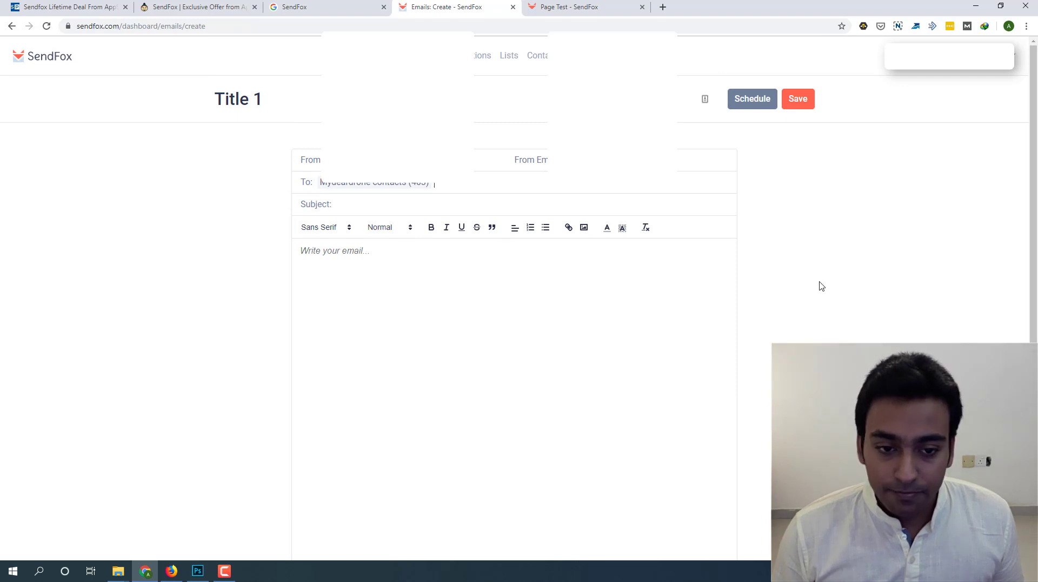
View the email's scheduling options for date, time and time zone, and close them without scheduling
{"action": "left_click", "coordinate": [810, 109]}
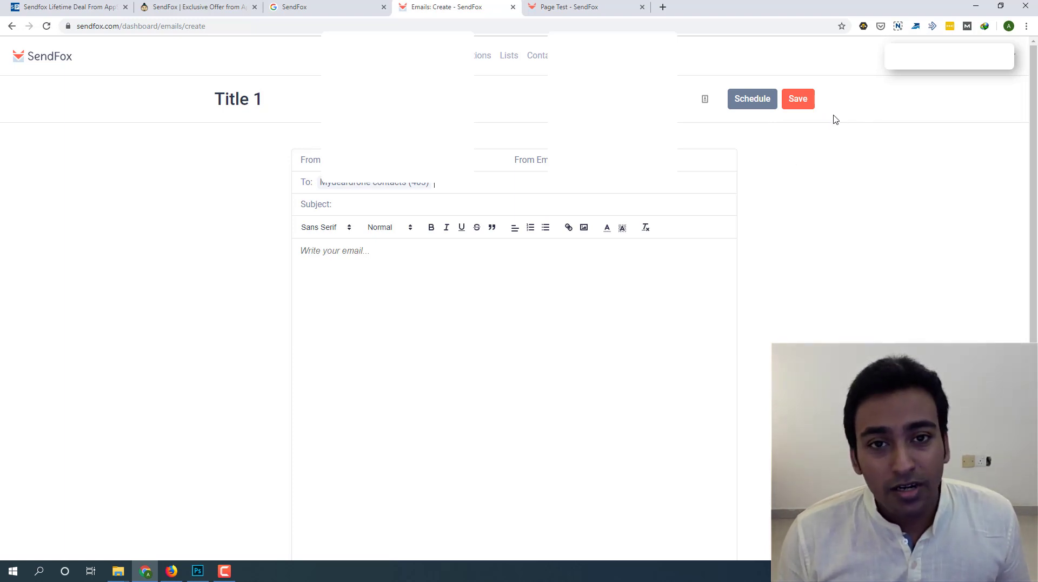
{"action": "left_click", "coordinate": [757, 102]}
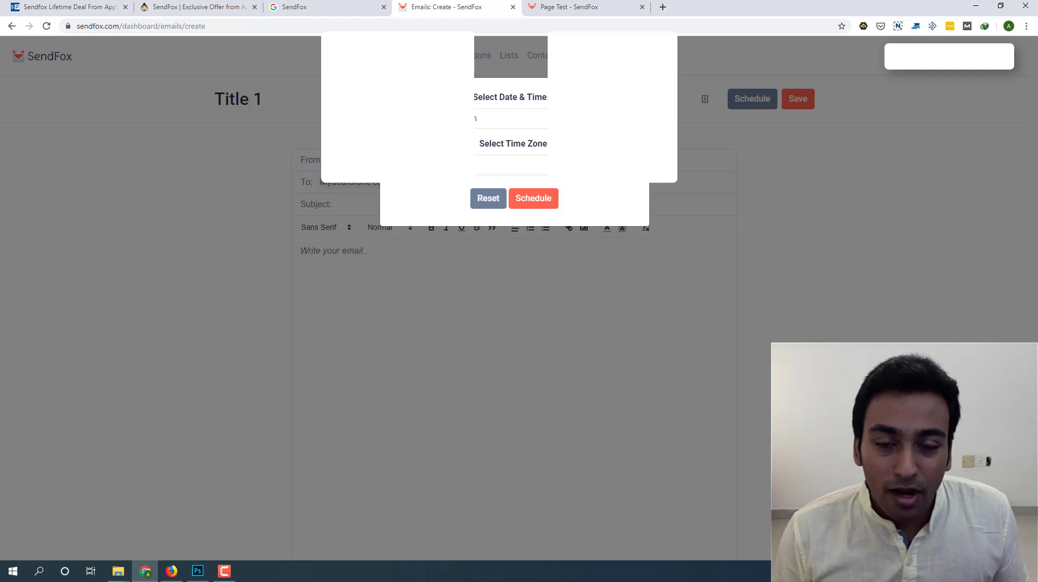
{"action": "key", "text": "Escape"}
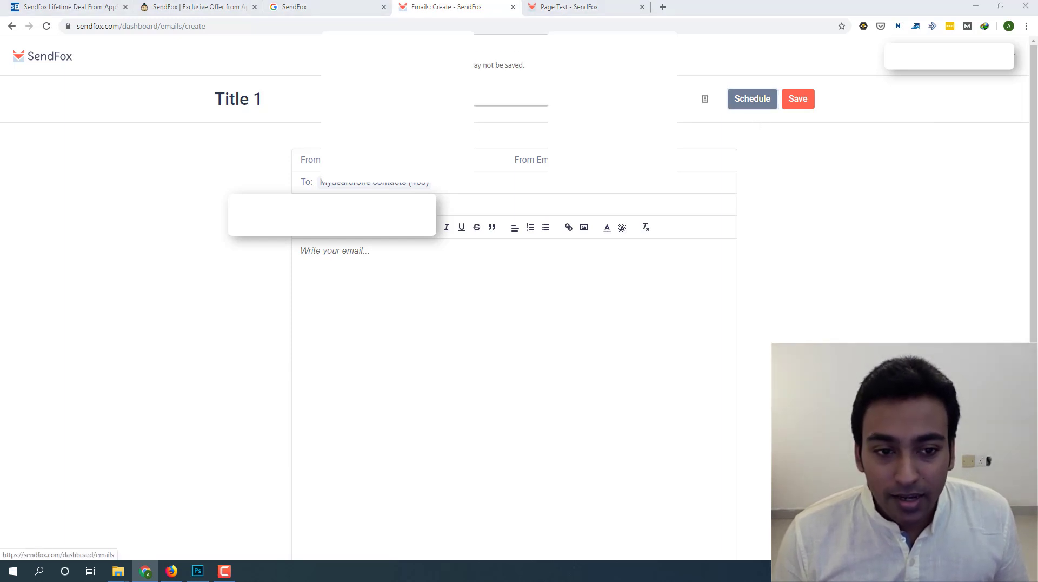
Leave the unsaved draft for the Emails list and examine the sent email's open, click, bounce and unsubscribe rates
{"action": "left_click", "coordinate": [411, 56]}
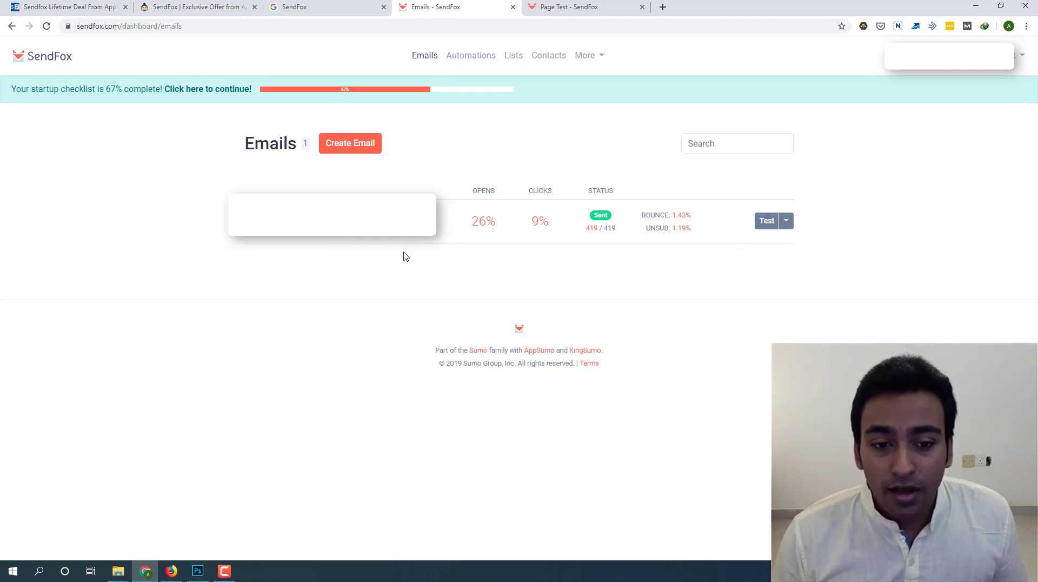
{"action": "mouse_move", "coordinate": [475, 232]}
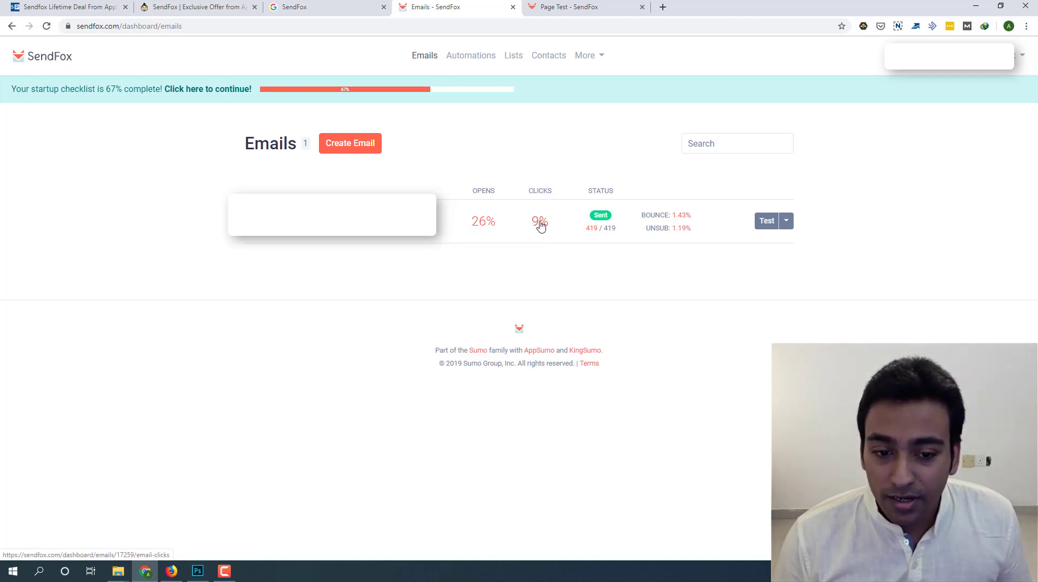
{"action": "mouse_move", "coordinate": [540, 224]}
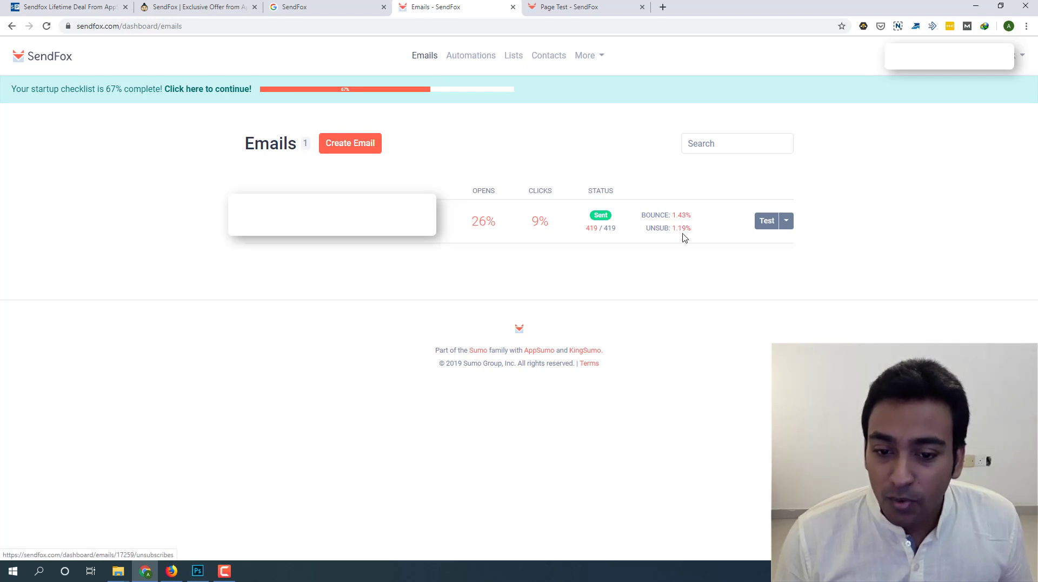
{"action": "mouse_move", "coordinate": [682, 232]}
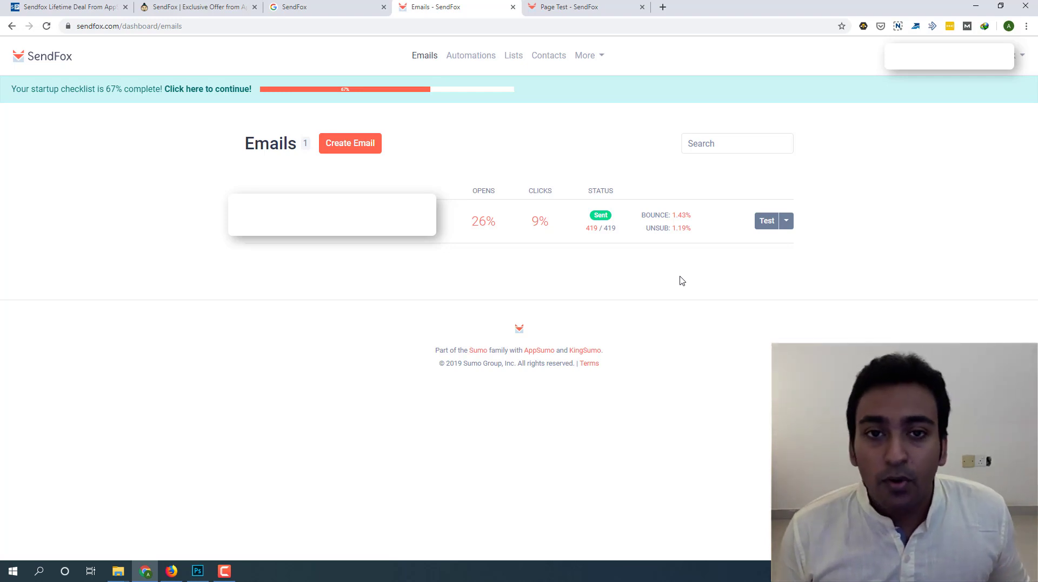
Start a new automation series, review its trigger for contacts added to a list, and close the trigger dialog
{"action": "left_click", "coordinate": [475, 63]}
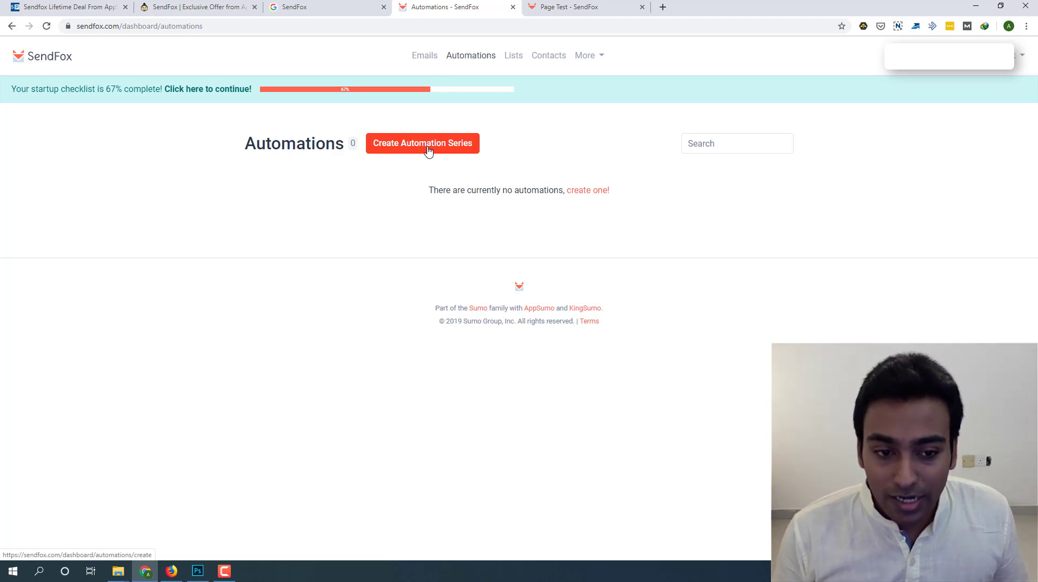
{"action": "left_click", "coordinate": [430, 150]}
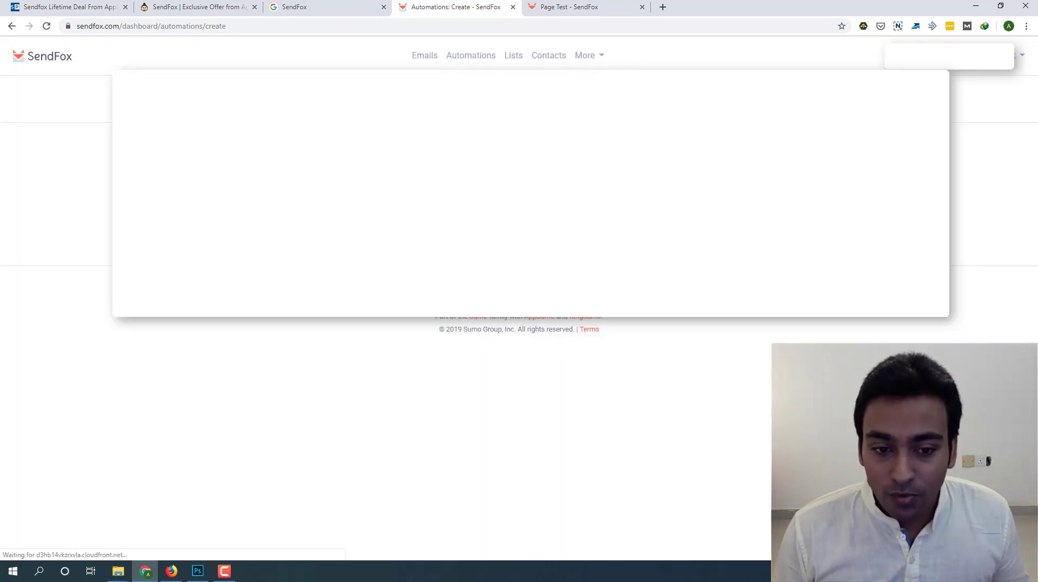
{"action": "key", "text": "Return"}
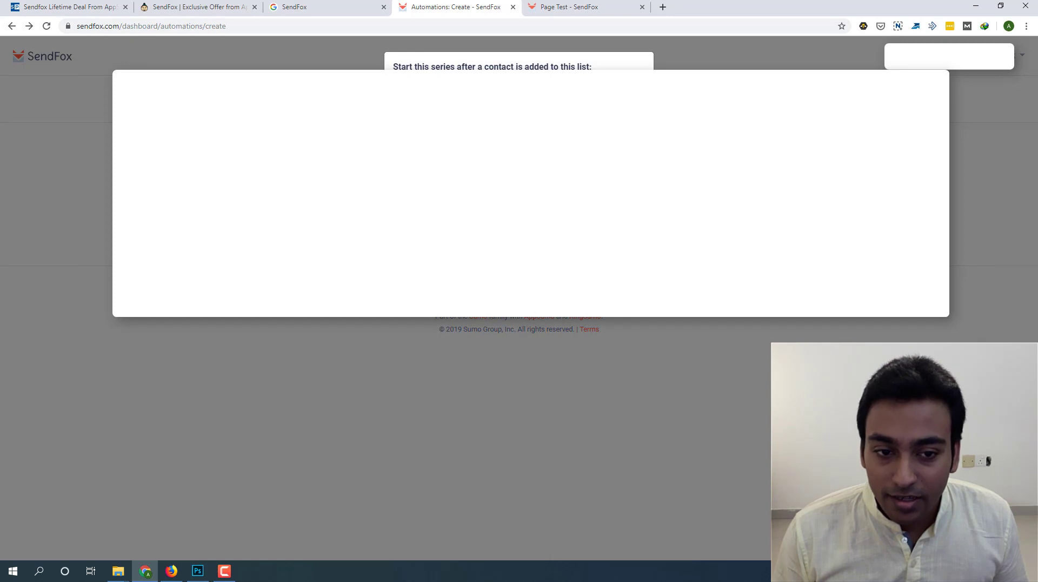
{"action": "key", "text": "Escape"}
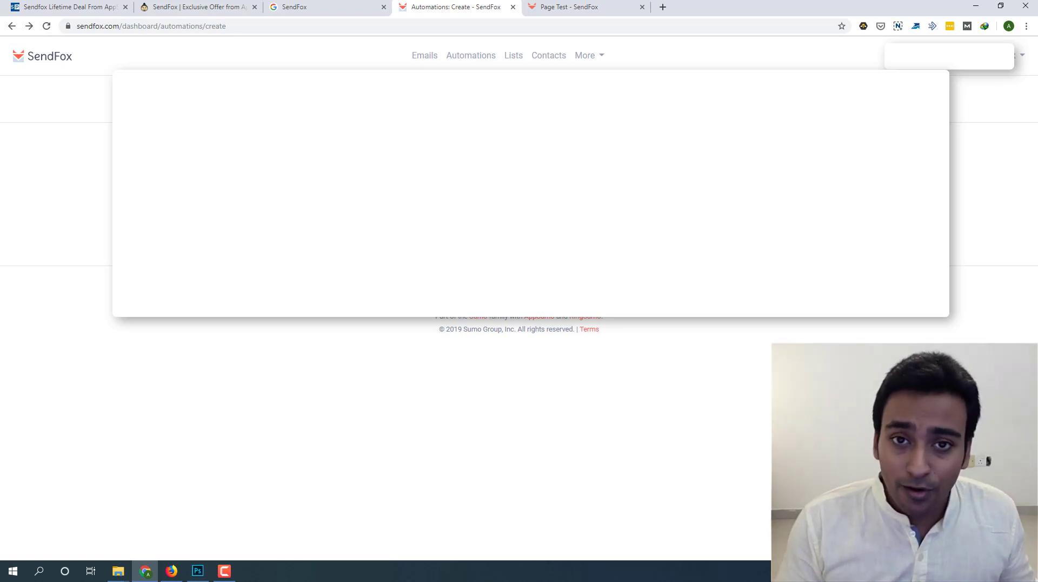
Switch to the SaaS Pirate page for the SendFox Lifetime Deal and return to its opening deal summary
{"action": "left_click", "coordinate": [84, 2]}
{"action": "scroll", "coordinate": [186, 118], "scroll_direction": "up", "scroll_amount": 2}
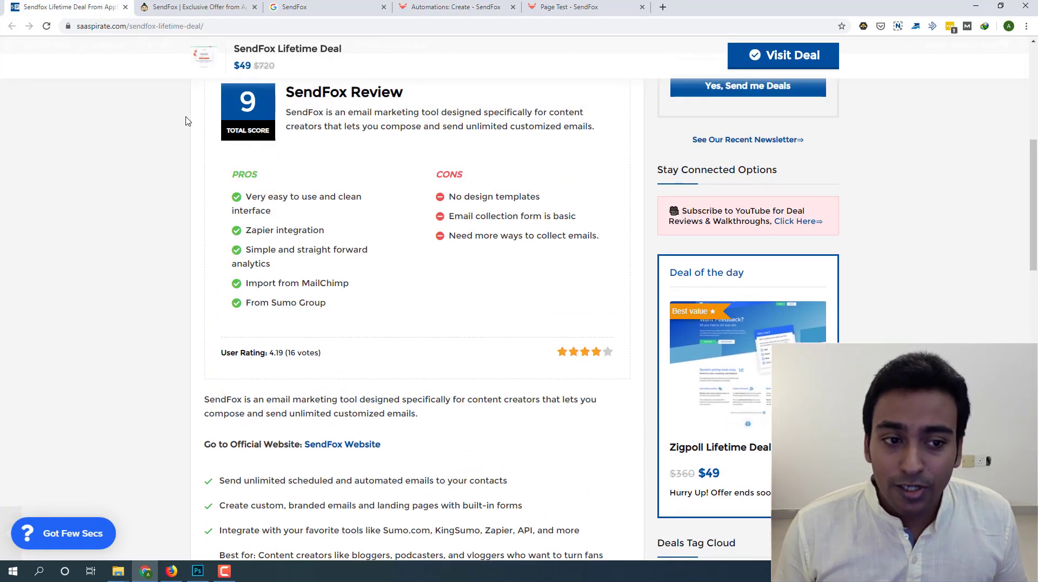
{"action": "scroll", "coordinate": [186, 124], "scroll_direction": "up", "scroll_amount": 5}
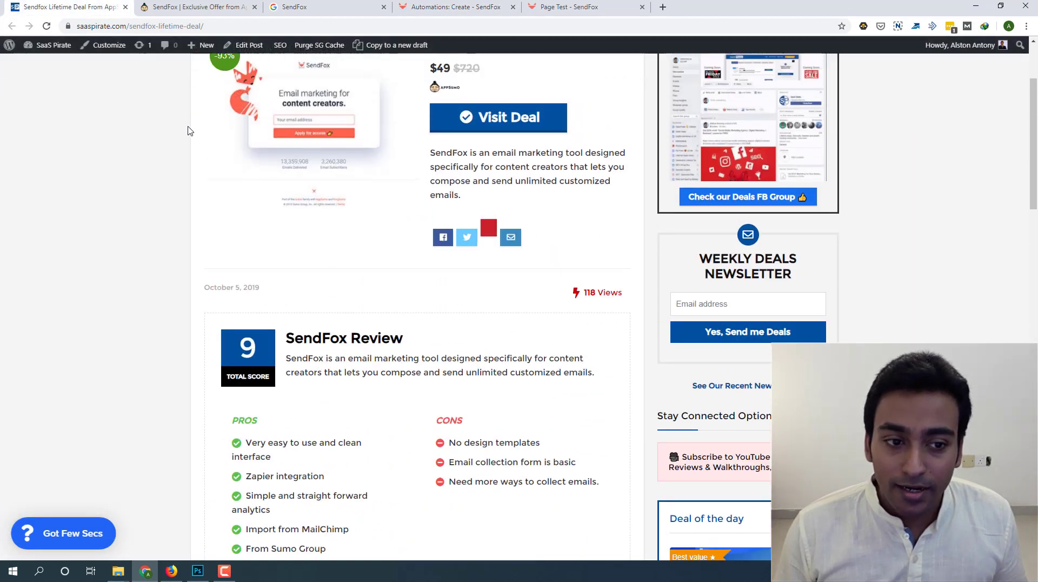
{"action": "scroll", "coordinate": [188, 130], "scroll_direction": "up", "scroll_amount": 3}
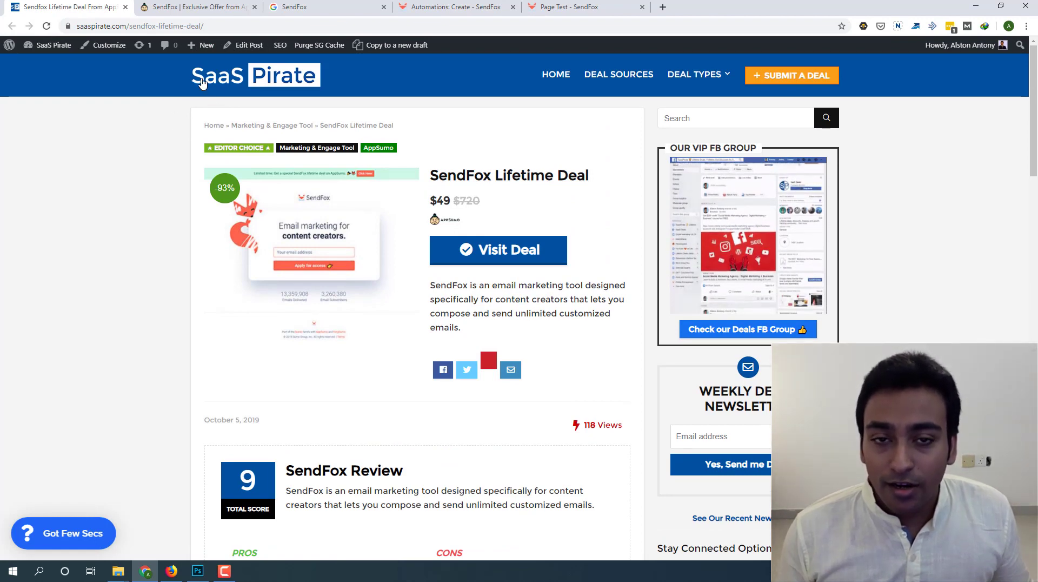